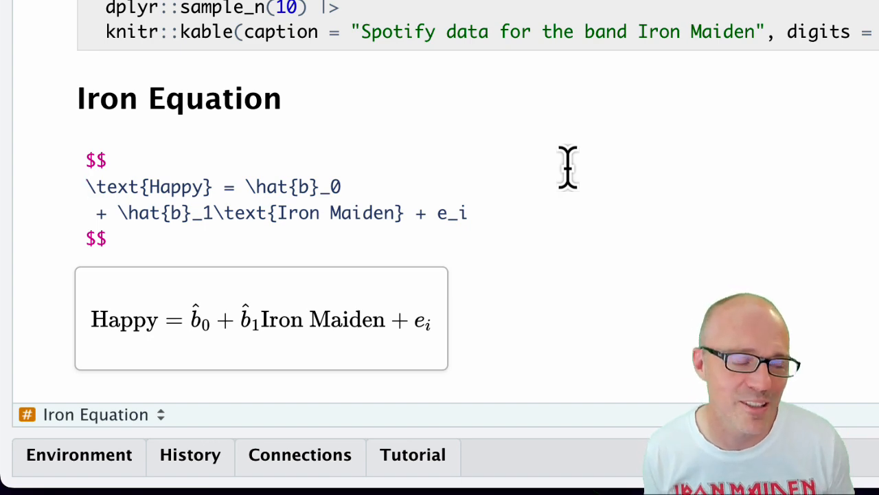
{"action": "scroll", "coordinate": [538, 204], "scroll_direction": "up", "scroll_amount": 5}
{"action": "scroll", "coordinate": [116, 236], "scroll_direction": "up", "scroll_amount": 10}
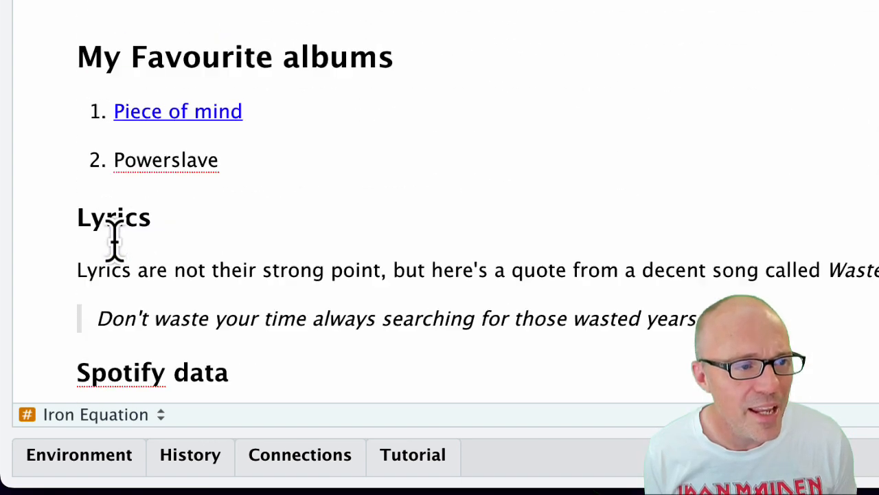
{"action": "scroll", "coordinate": [115, 236], "scroll_direction": "down", "scroll_amount": 11}
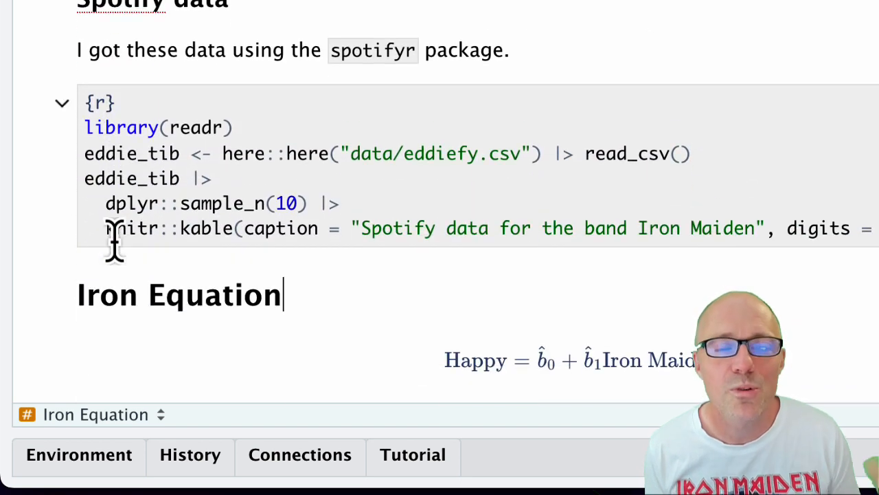
{"action": "scroll", "coordinate": [135, 241], "scroll_direction": "down", "scroll_amount": 4}
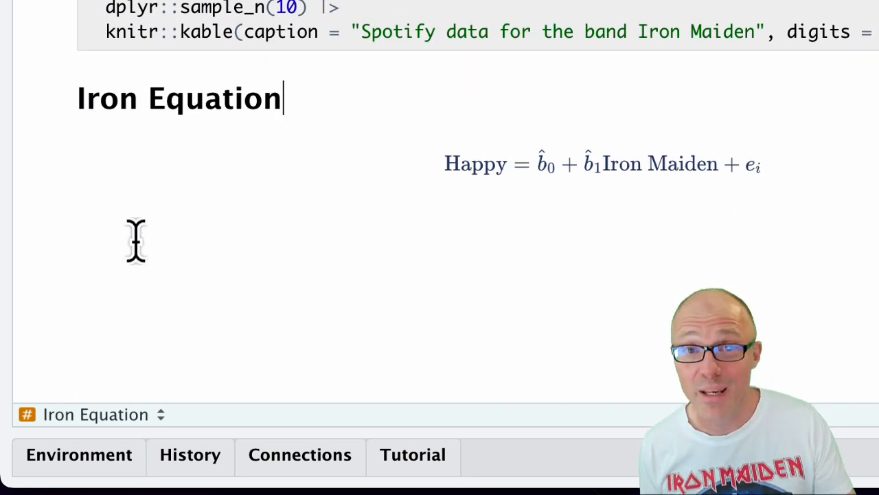
- Insert a note callout captioned "Fun Fact!" below the Iron Equation formula, with default appearance and the icon shown
{"action": "left_click", "coordinate": [83, 259]}
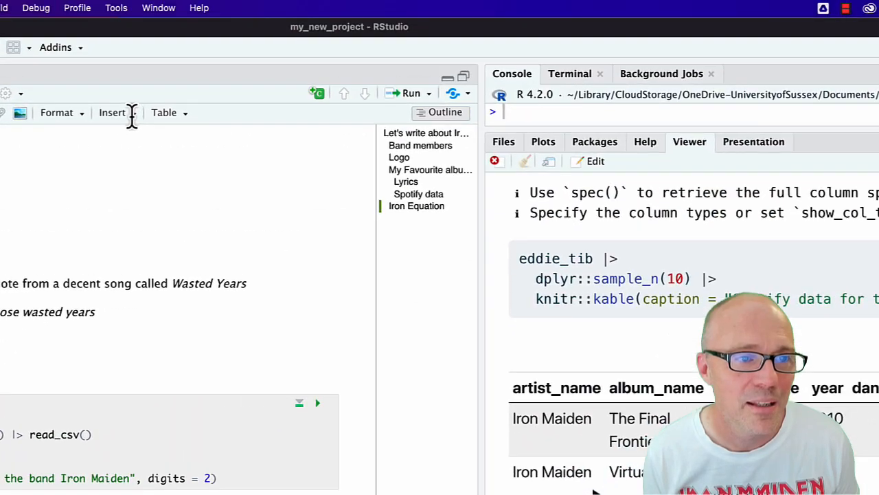
{"action": "left_click", "coordinate": [128, 113]}
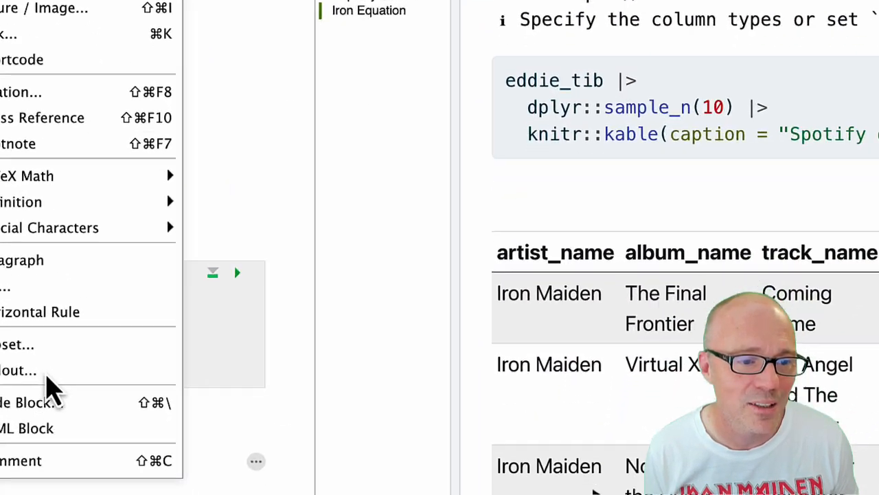
{"action": "left_click", "coordinate": [143, 476]}
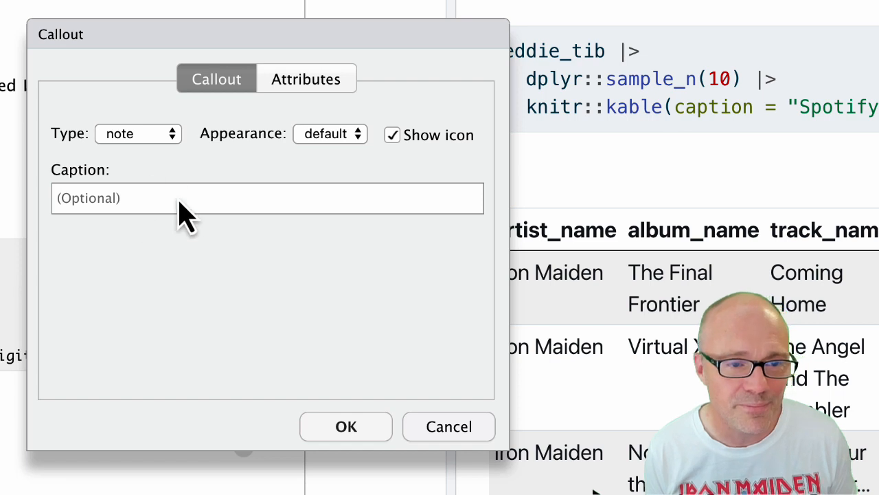
{"action": "left_click", "coordinate": [169, 137]}
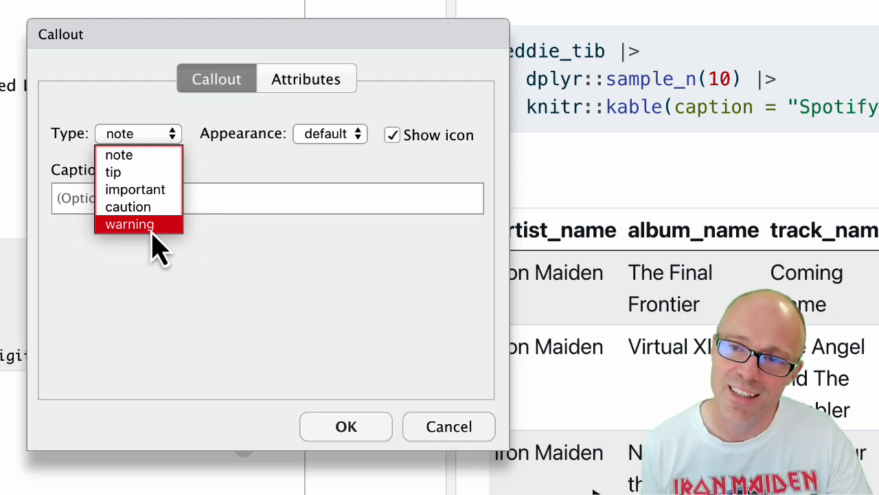
{"action": "left_click", "coordinate": [226, 202]}
{"action": "left_click", "coordinate": [95, 200]}
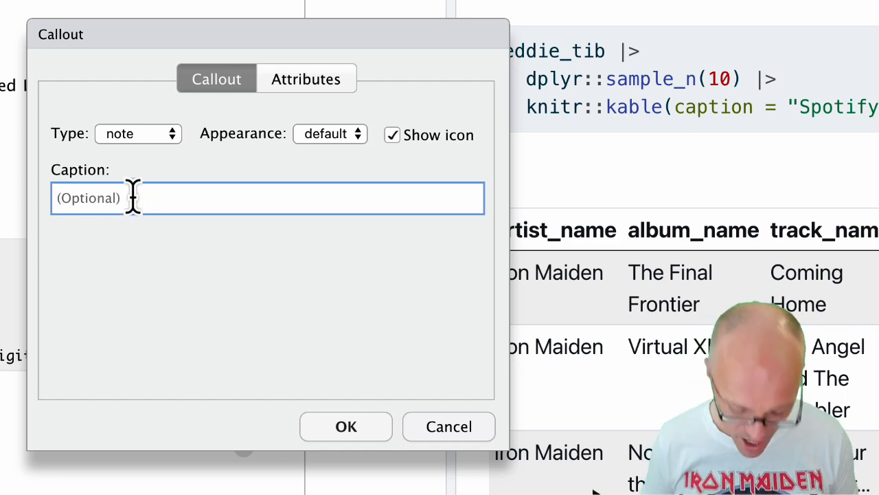
{"action": "type", "text": "Fun Fact"}
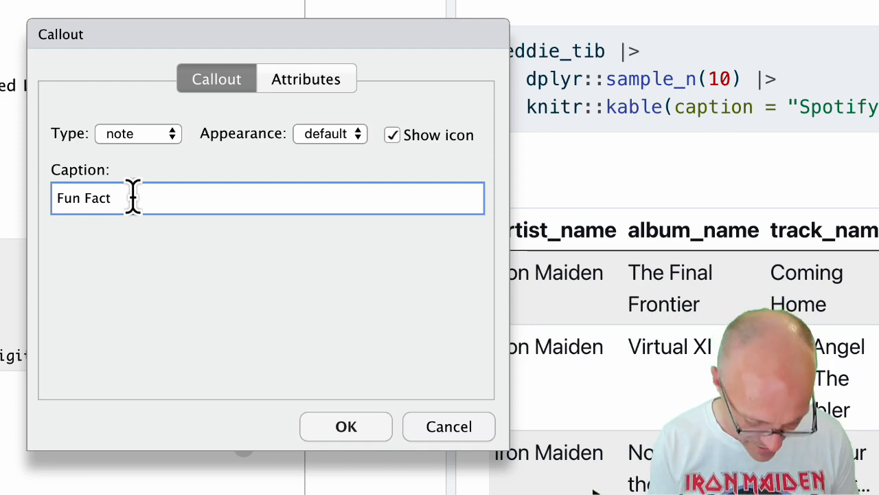
{"action": "type", "text": "!"}
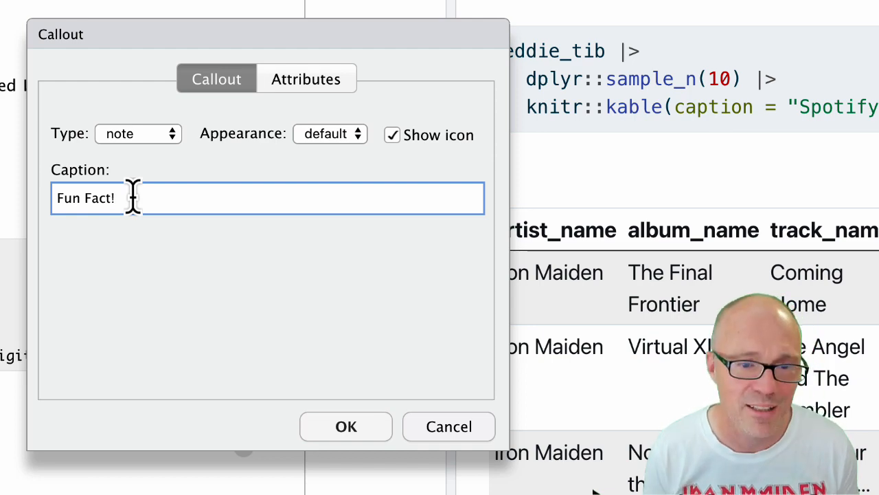
{"action": "left_click", "coordinate": [347, 431]}
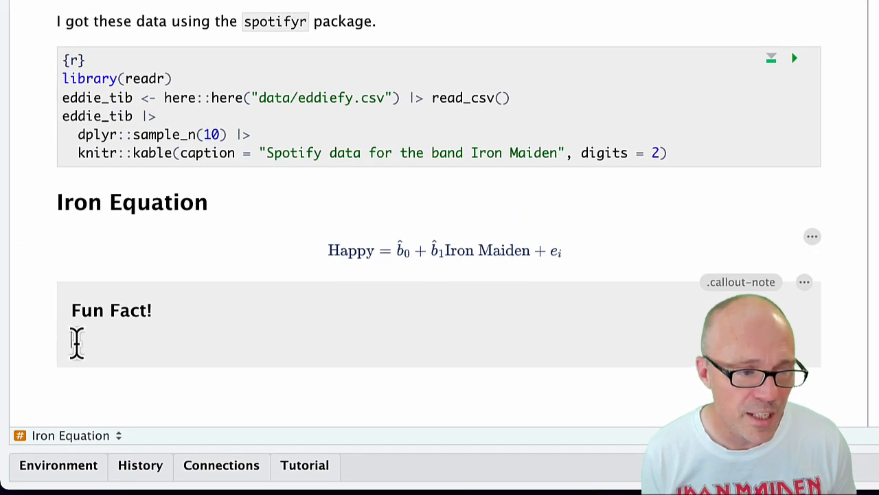
- Write "I met Iron Maiden when I was 13 years old." in the Fun Fact! callout and render the document
{"action": "scroll", "coordinate": [75, 354], "scroll_direction": "down", "scroll_amount": 3}
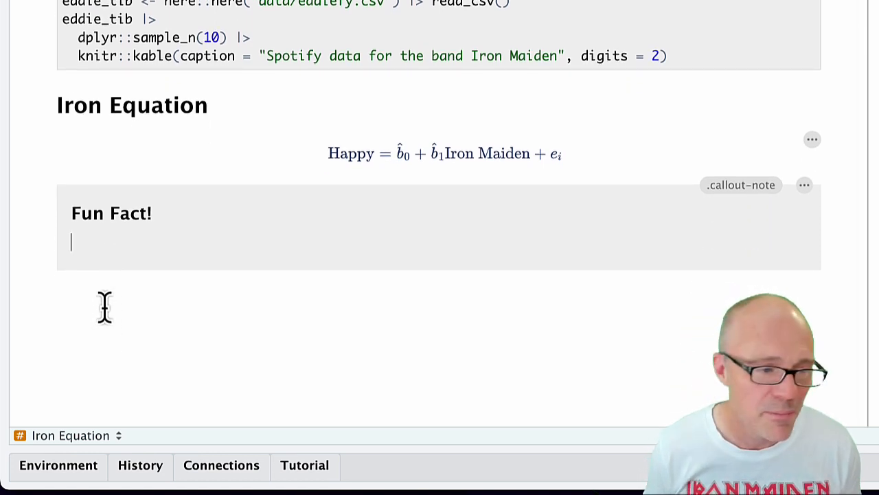
{"action": "type", "text": "I met"}
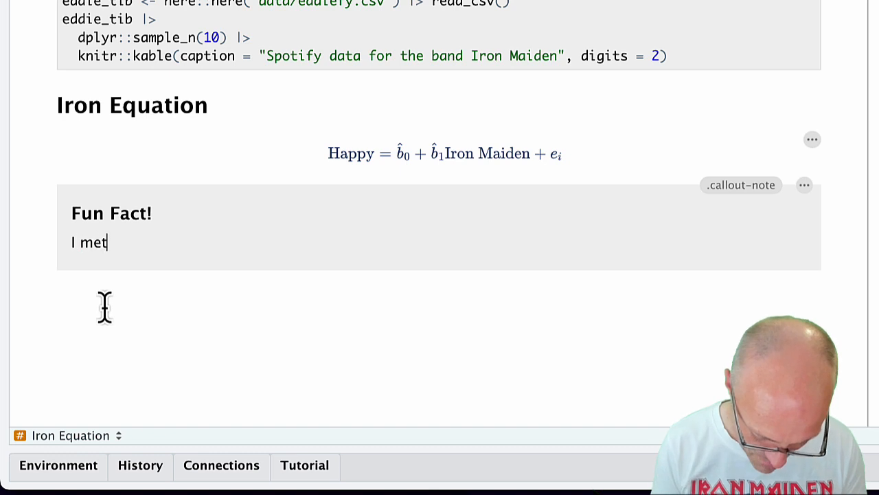
{"action": "type", "text": " Iron Maiden "}
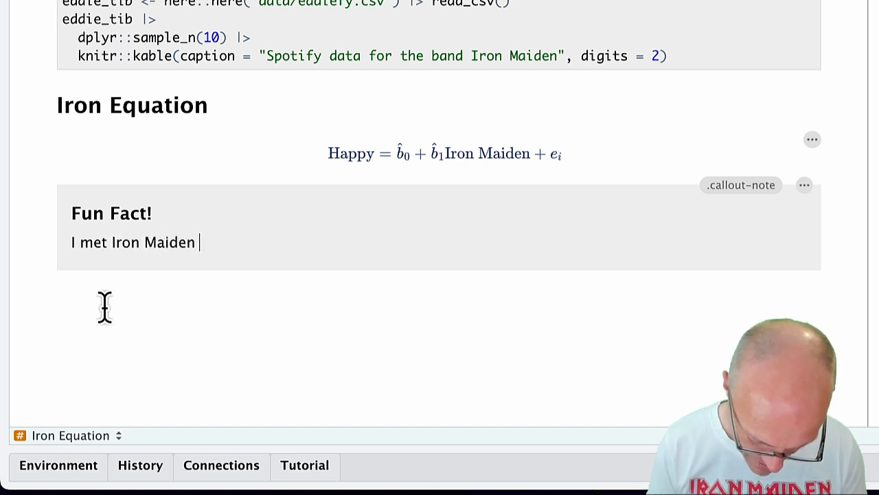
{"action": "type", "text": "when I was 13"}
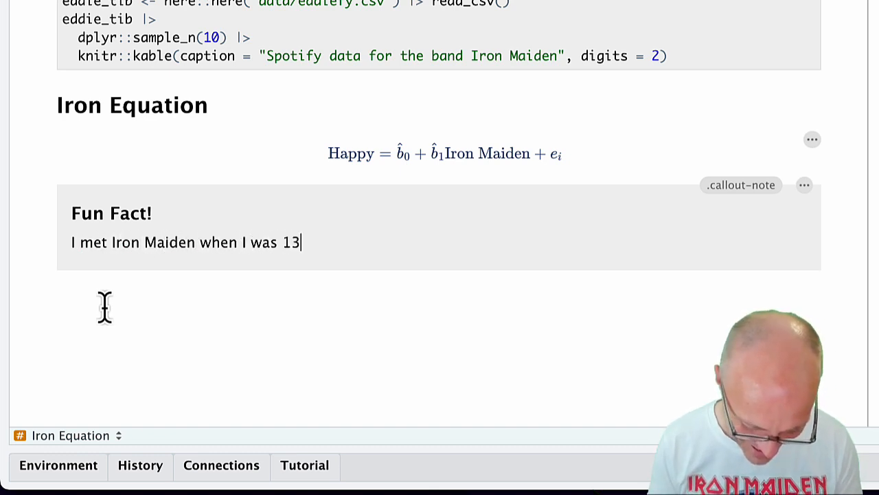
{"action": "type", "text": " years old"}
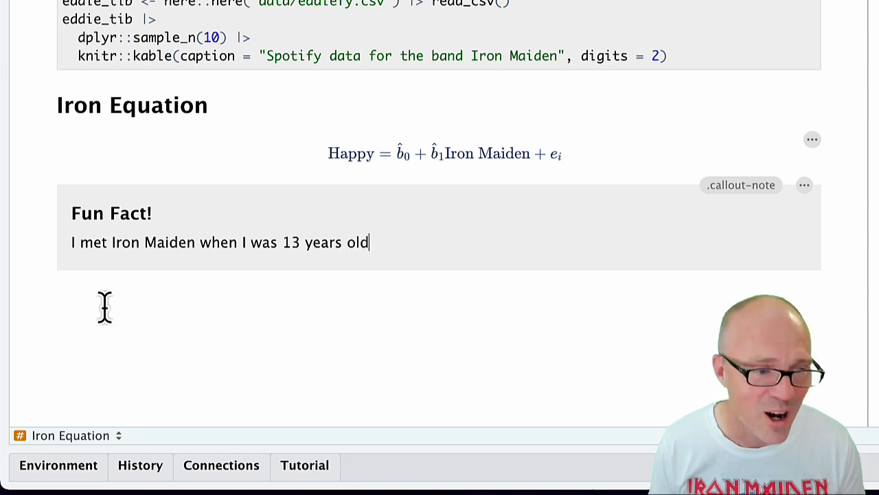
{"action": "type", "text": "."}
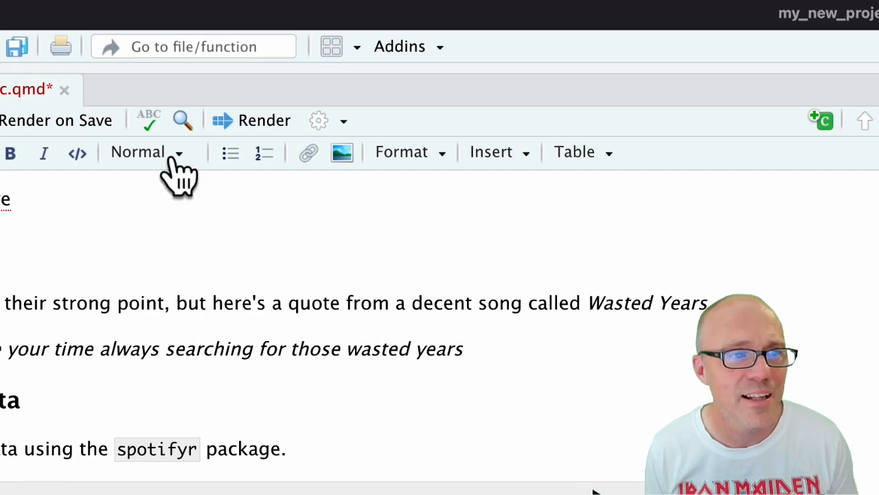
{"action": "left_click", "coordinate": [248, 127]}
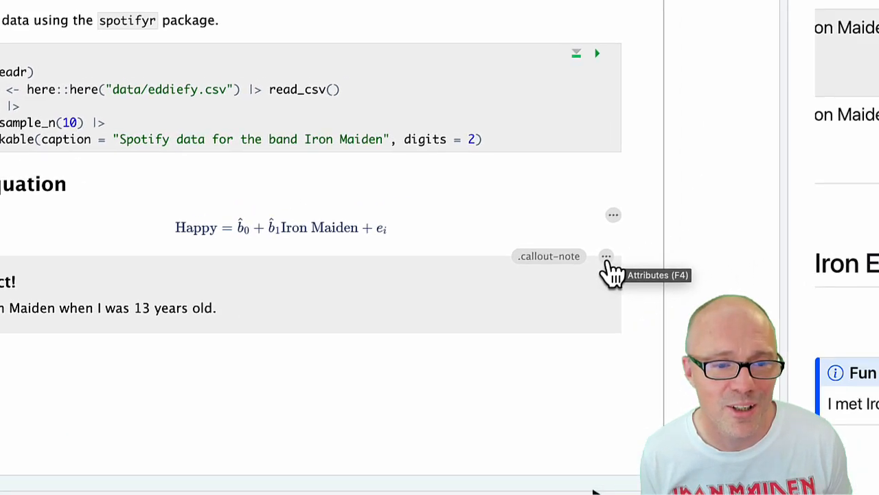
- Change the Fun Fact! callout's type to important and render the document again
{"action": "left_click", "coordinate": [728, 216]}
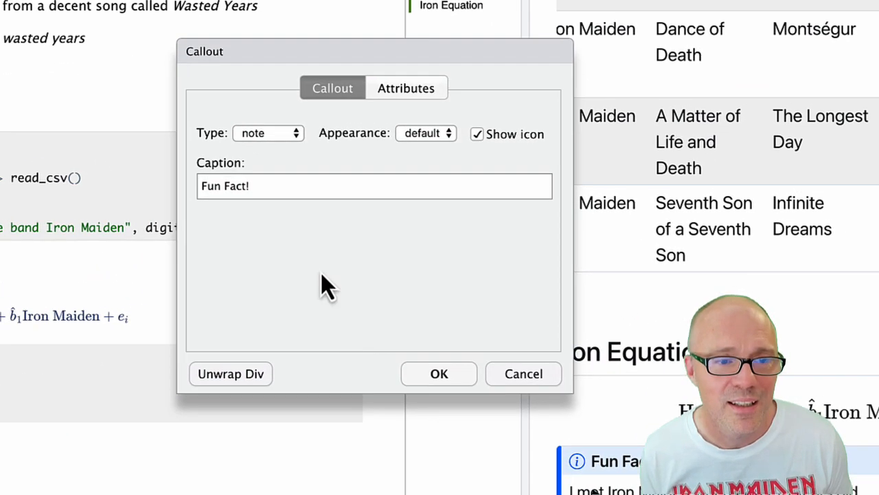
{"action": "left_click", "coordinate": [288, 138]}
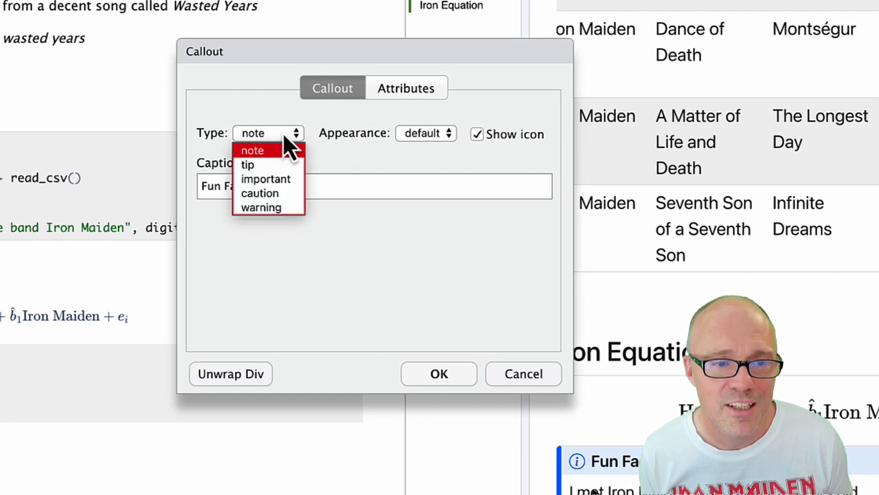
{"action": "left_click", "coordinate": [273, 184]}
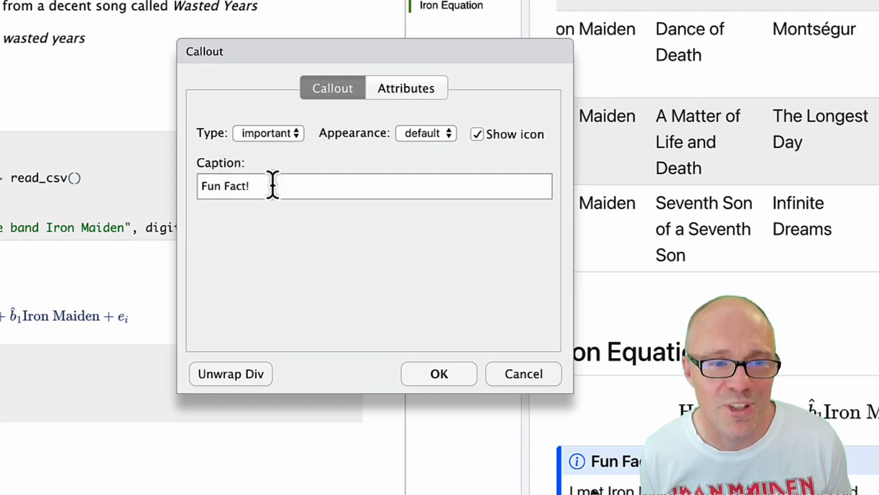
{"action": "left_click", "coordinate": [438, 377]}
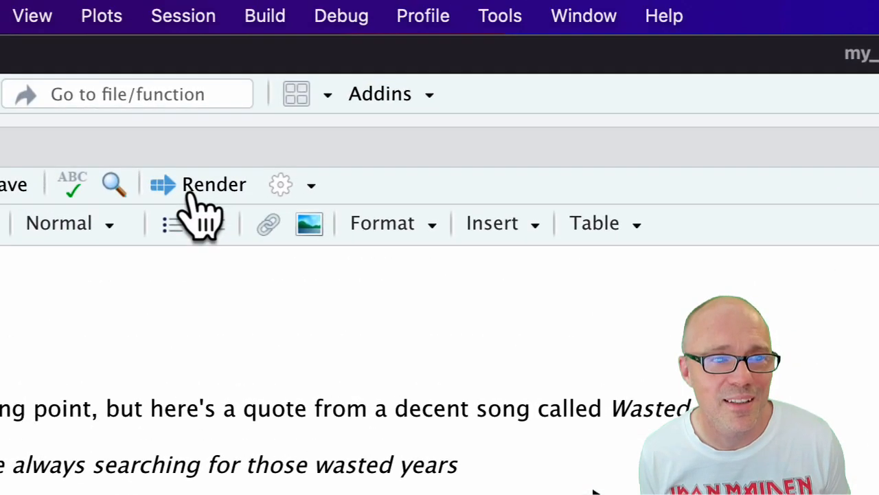
{"action": "left_click", "coordinate": [195, 194]}
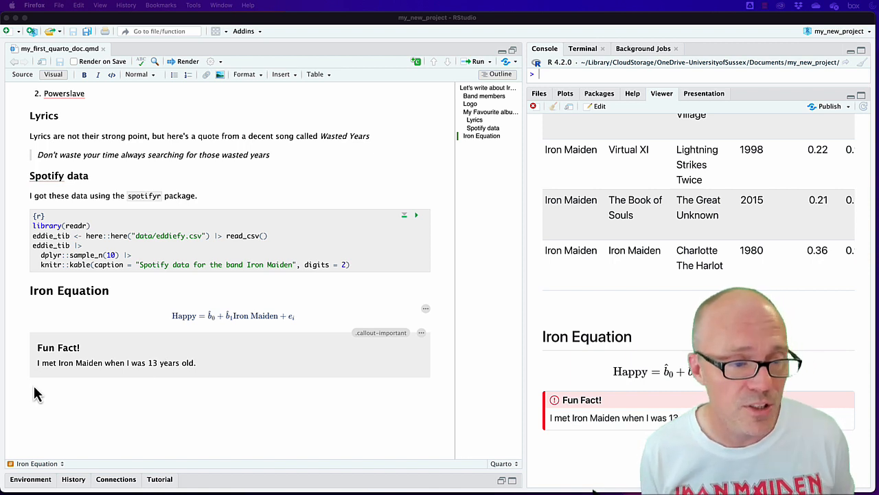
- Continue the callout text after "years old." with "There is a photo in my book"
{"action": "left_click", "coordinate": [204, 363]}
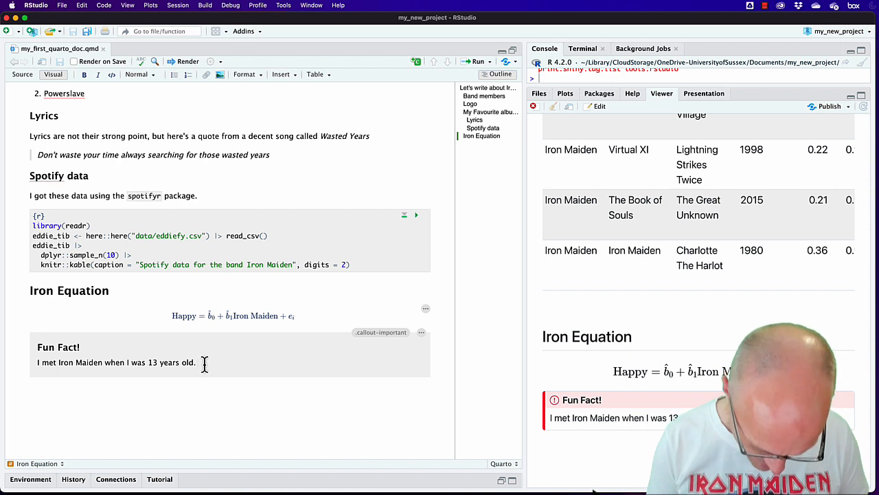
{"action": "type", "text": "There is a phot"}
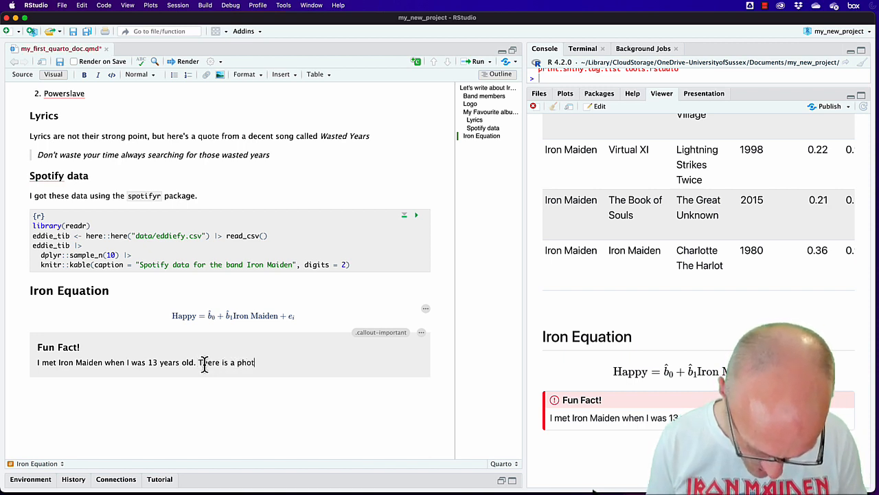
{"action": "type", "text": "o in my b"}
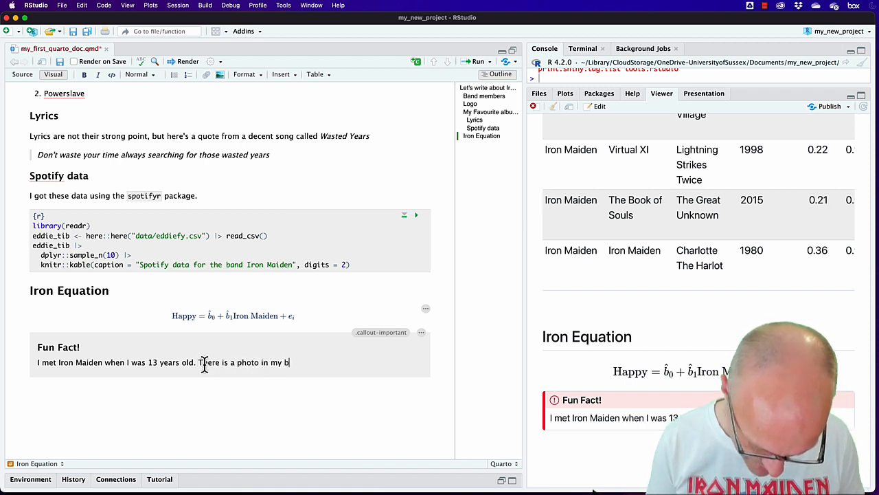
{"action": "type", "text": "ook"}
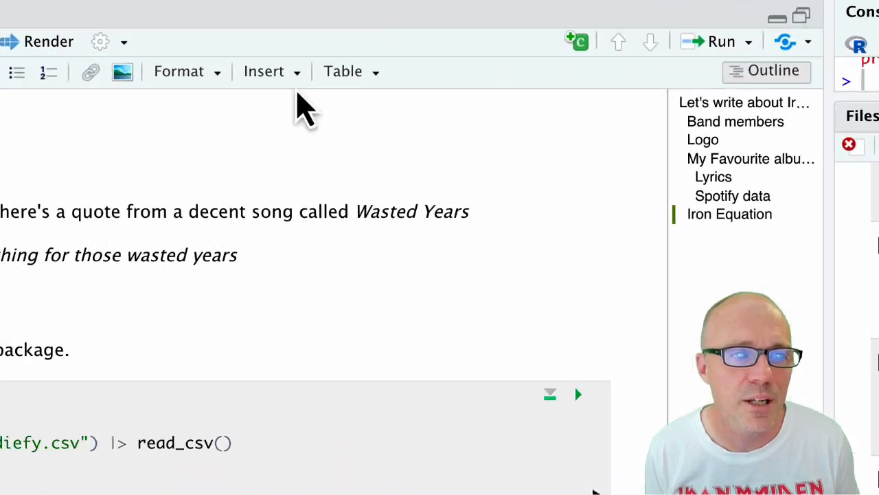
- Start a citation after the callout text, search the sources for "field2017" and select "Discovering statistics using IBM SPSS Statistics"
{"action": "left_click", "coordinate": [295, 75]}
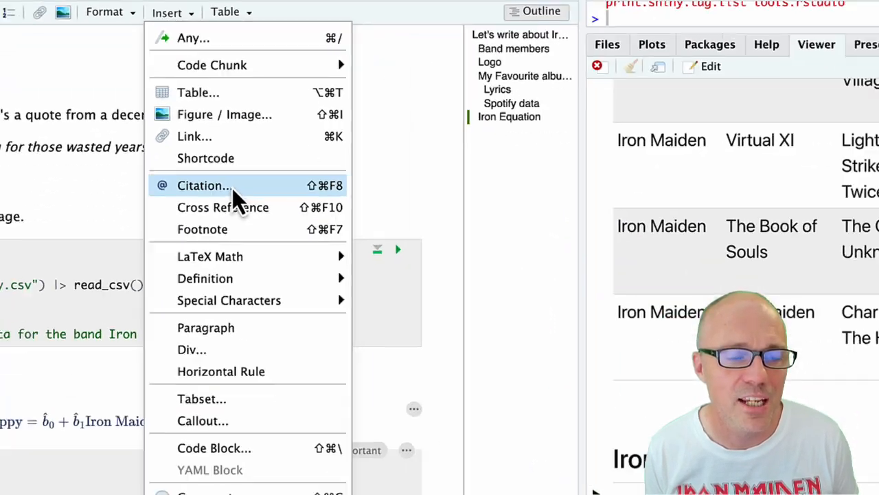
{"action": "left_click", "coordinate": [371, 439]}
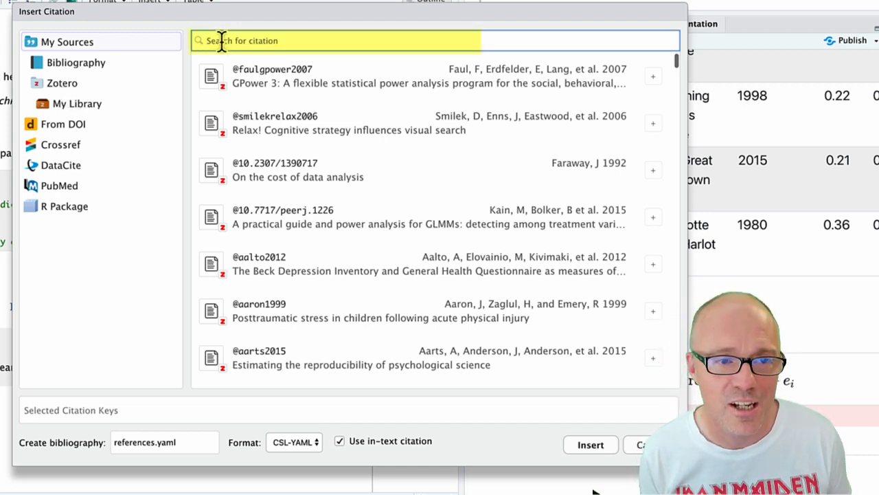
{"action": "type", "text": "field"}
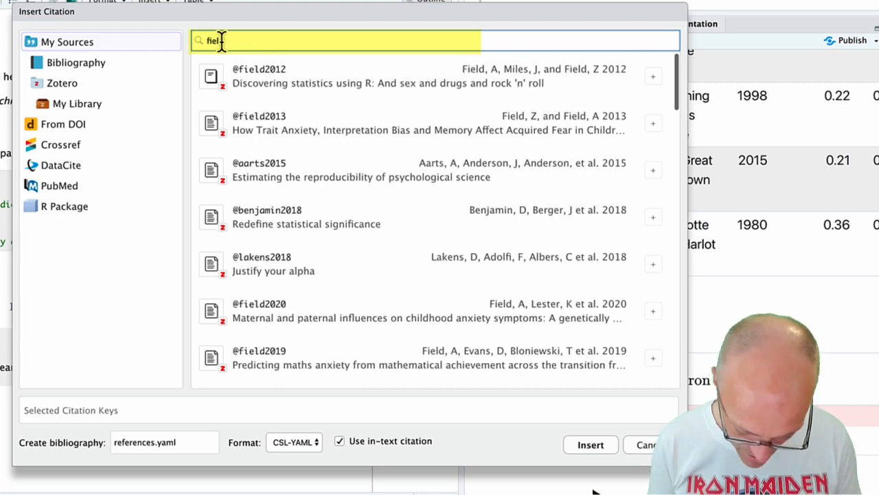
{"action": "type", "text": "2017"}
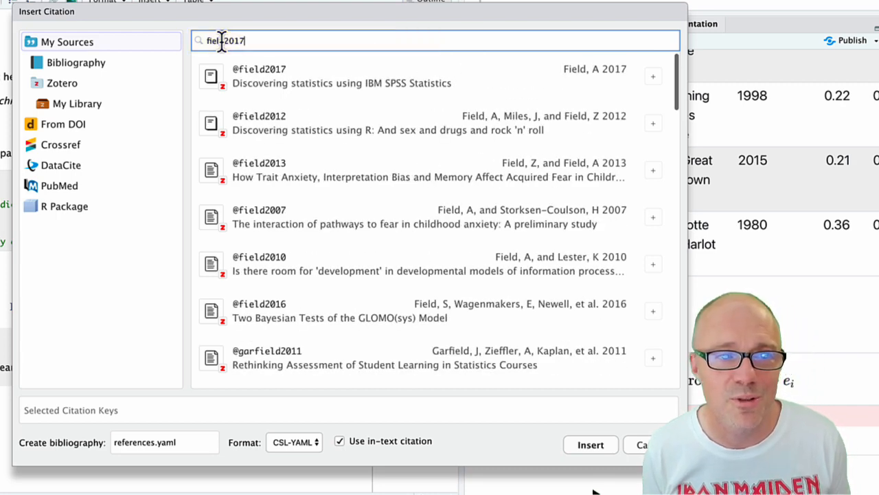
{"action": "left_click", "coordinate": [291, 76]}
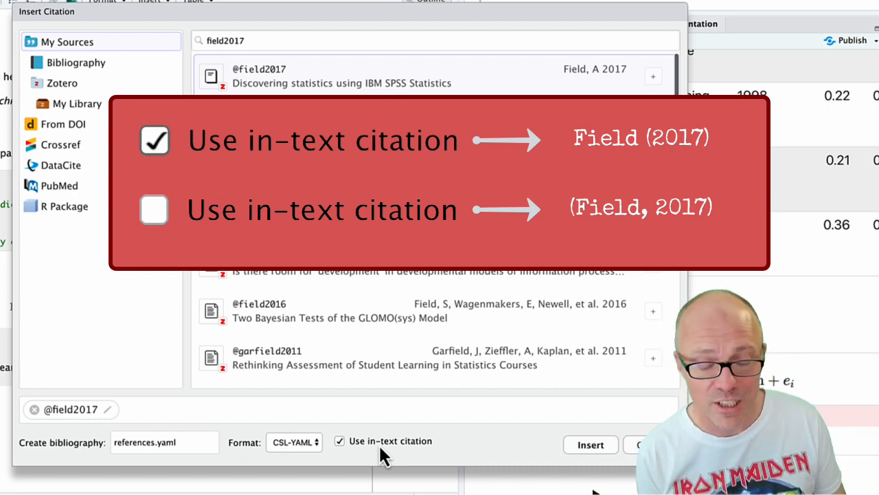
- Turn off in-text citation and insert the field2017 citation, creating the bibliography references.yaml in CSL-YAML format
{"action": "left_click", "coordinate": [378, 443]}
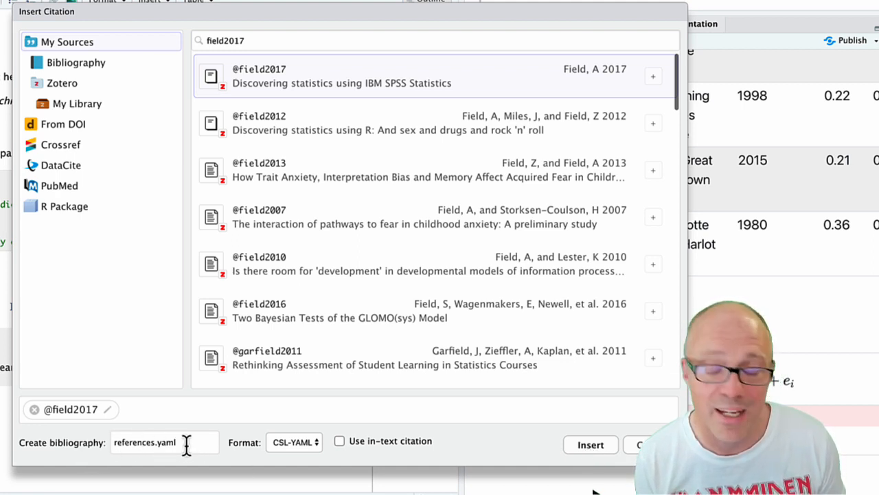
{"action": "left_click", "coordinate": [296, 442]}
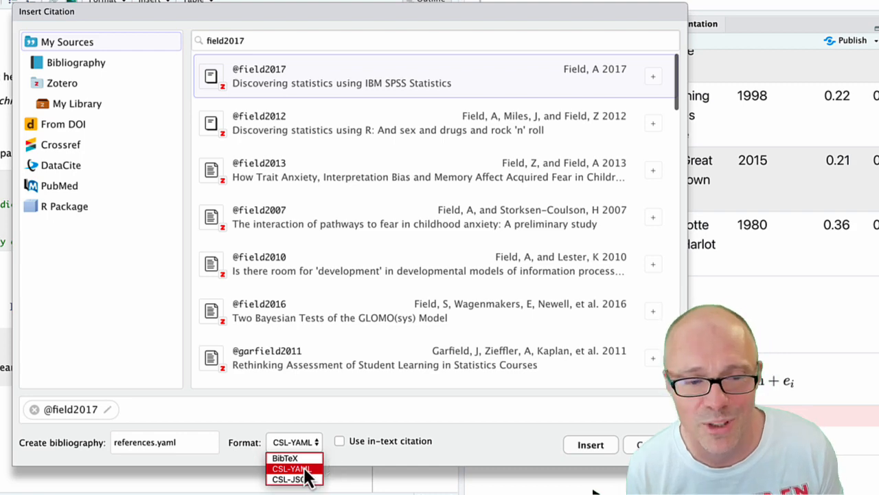
{"action": "left_click", "coordinate": [340, 470]}
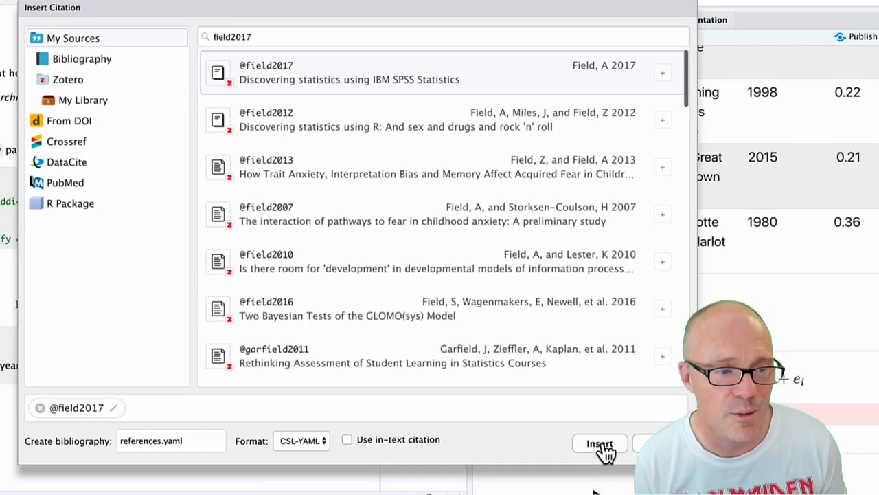
{"action": "left_click", "coordinate": [592, 446]}
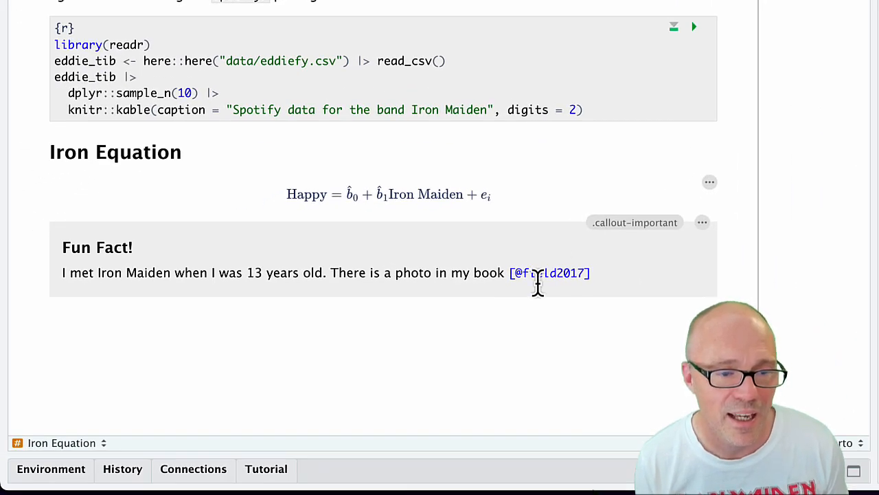
- Add a level-one heading "References" below the Fun Fact! callout
{"action": "left_click", "coordinate": [599, 274]}
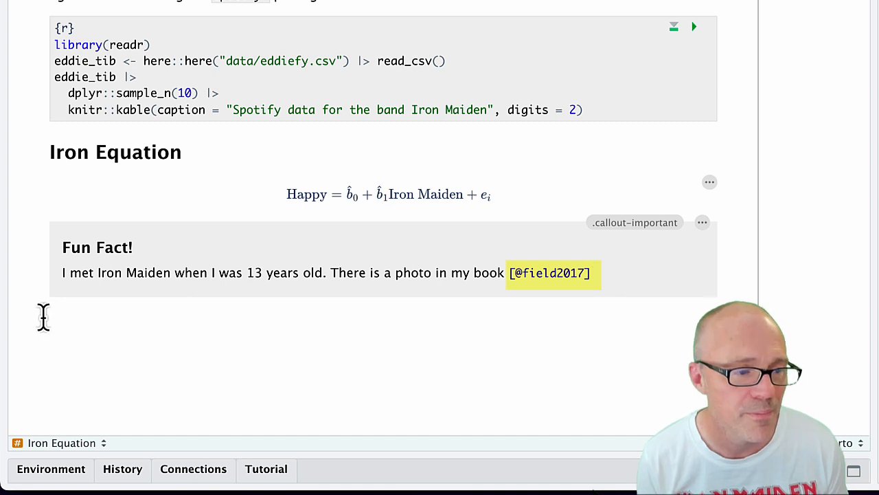
{"action": "left_click", "coordinate": [53, 345]}
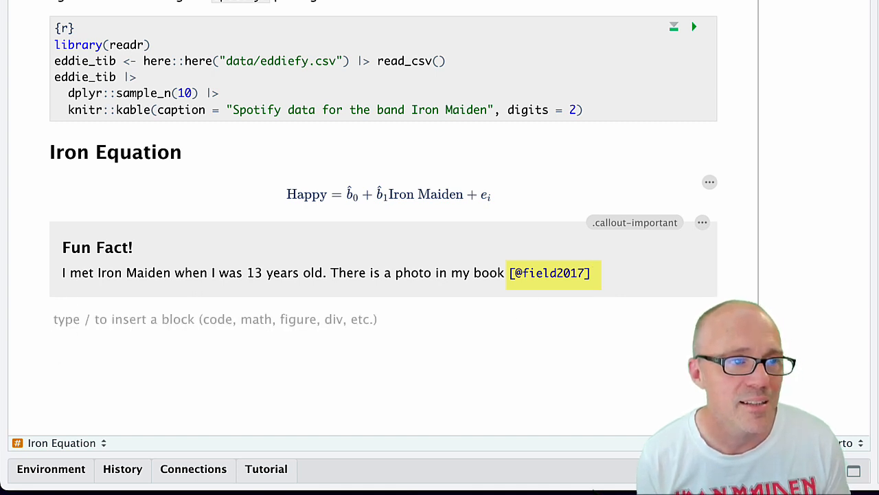
{"action": "type", "text": "# Refe"}
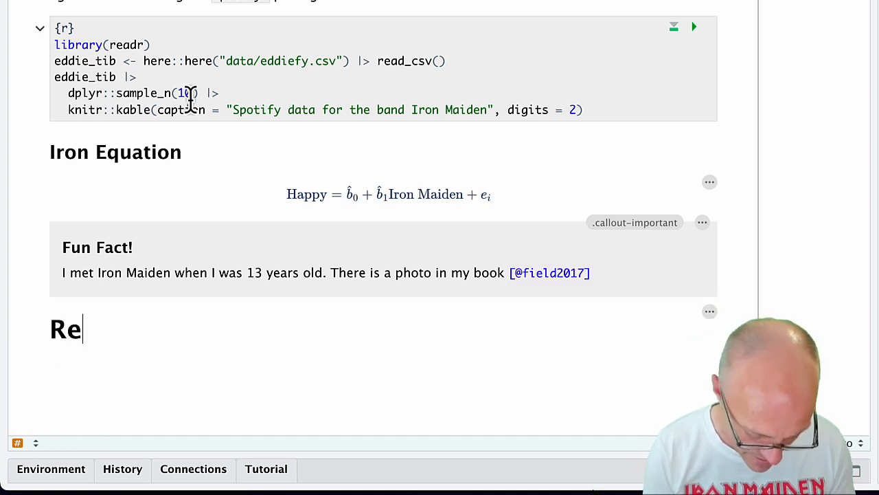
{"action": "type", "text": "r"}
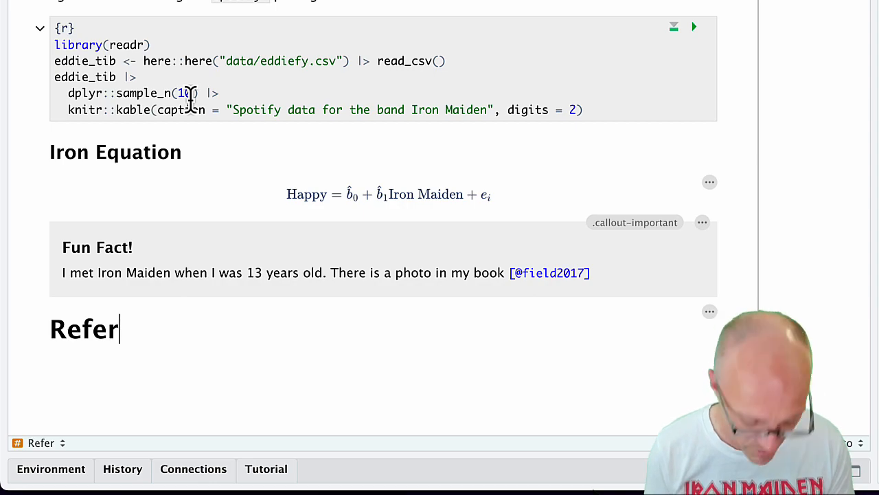
{"action": "type", "text": "enc"}
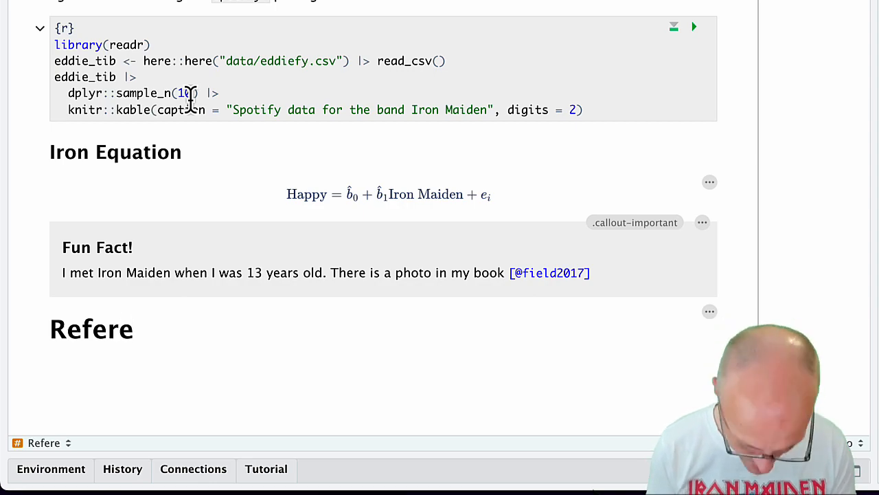
{"action": "type", "text": "es"}
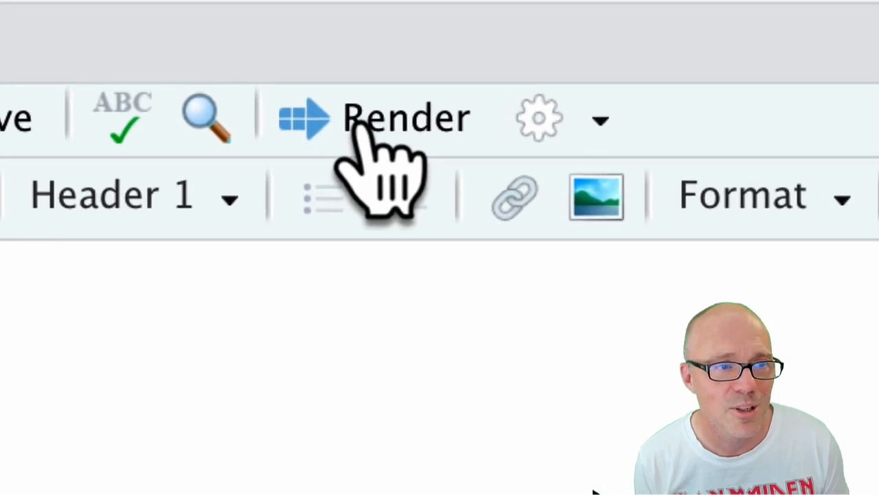
- Render the document and check the callout's citation and the reference list in the output
{"action": "left_click", "coordinate": [359, 123]}
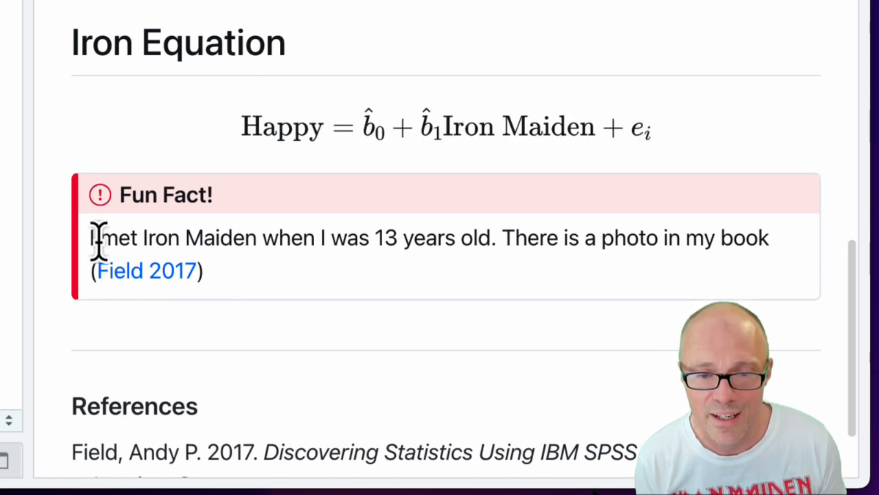
{"action": "mouse_move", "coordinate": [110, 288]}
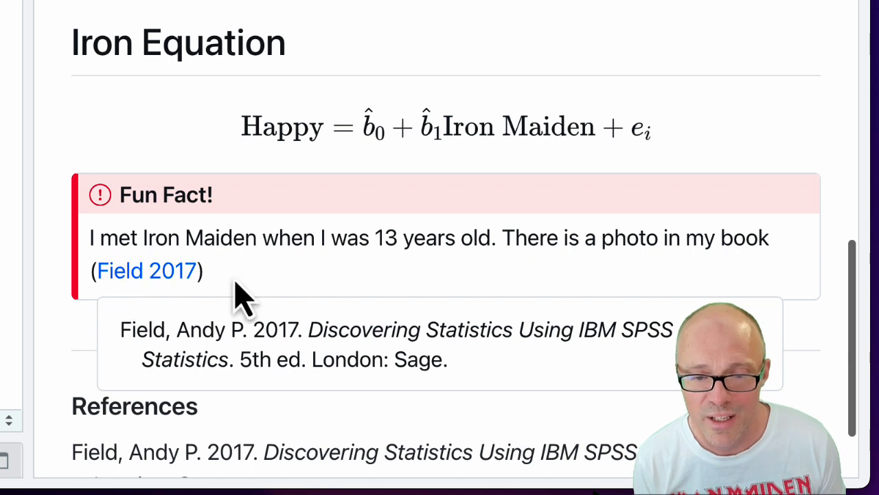
{"action": "scroll", "coordinate": [329, 283], "scroll_direction": "down", "scroll_amount": 5}
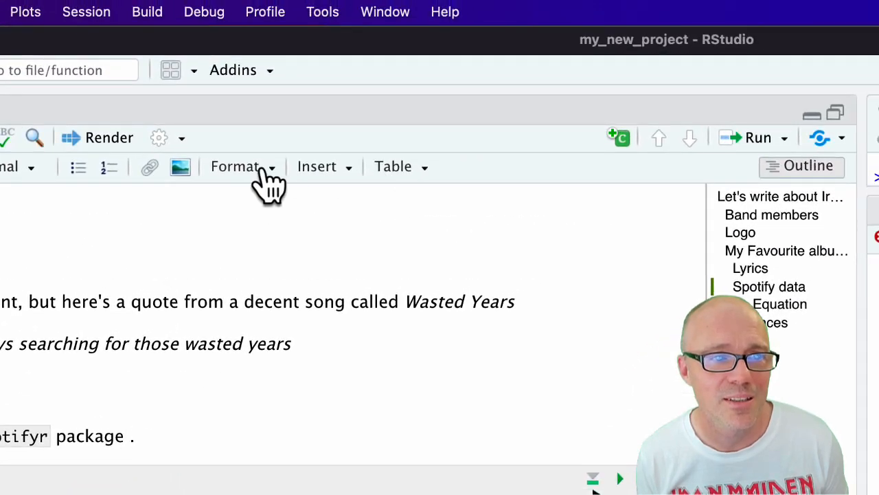
- Search the R package sources for "sportifyr" and insert the spotifyr citation after "package" in the Spotify data section, without in-text style
{"action": "left_click", "coordinate": [337, 172]}
{"action": "left_click", "coordinate": [349, 394]}
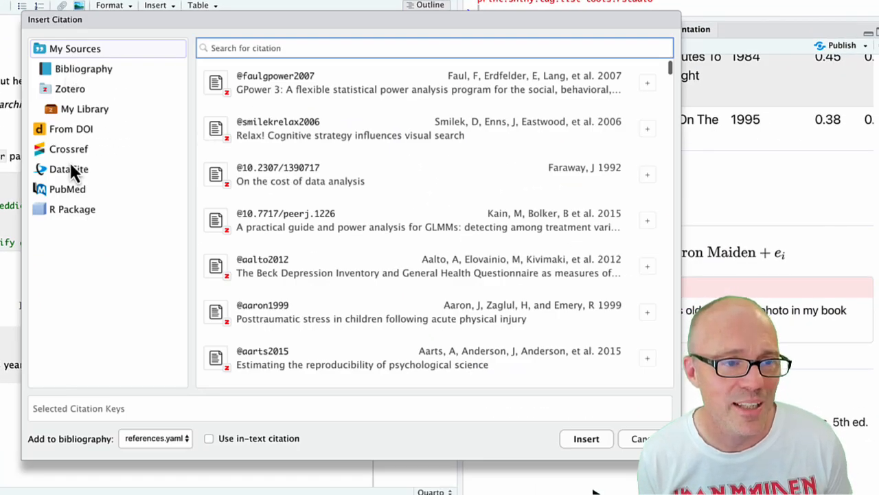
{"action": "left_click", "coordinate": [74, 216]}
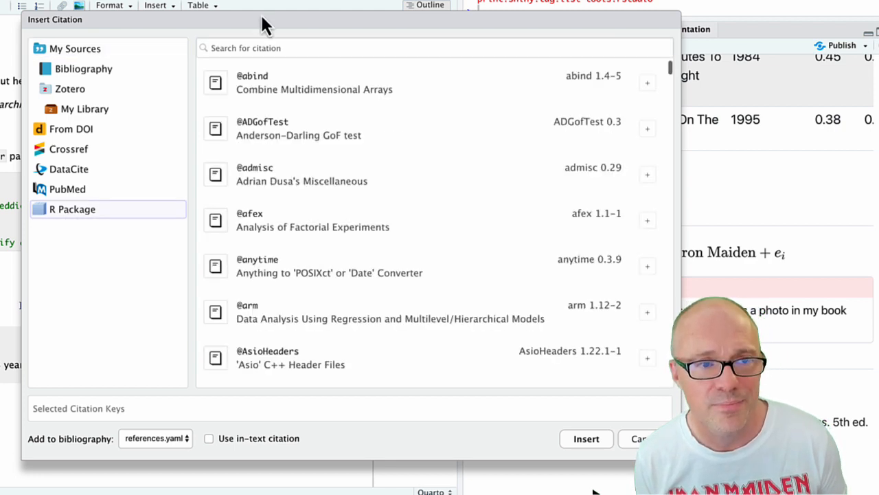
{"action": "left_click", "coordinate": [245, 48]}
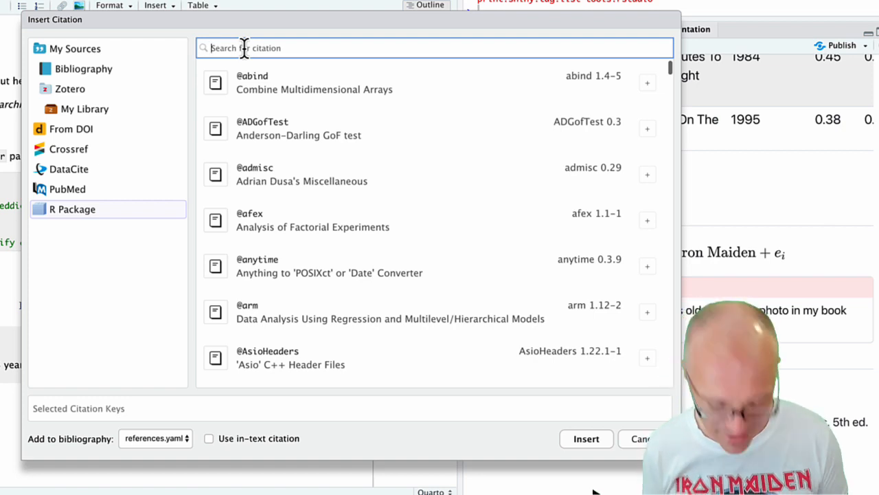
{"action": "type", "text": "sport"}
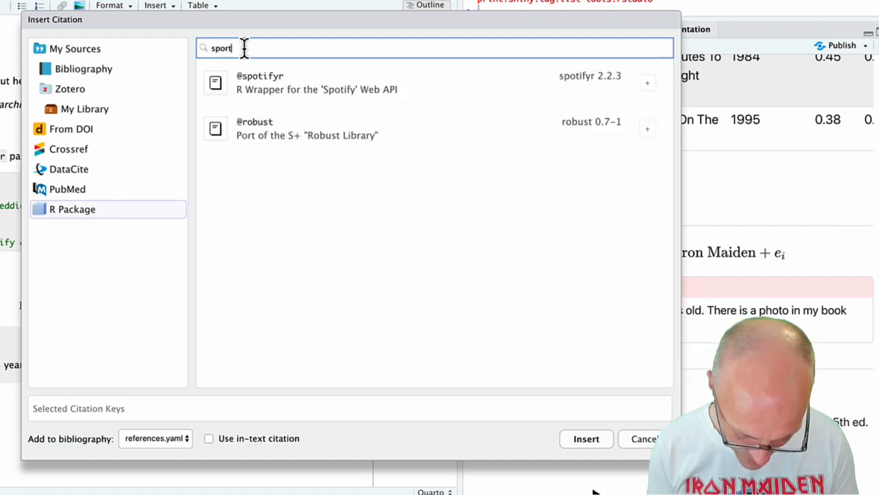
{"action": "type", "text": "ifyr"}
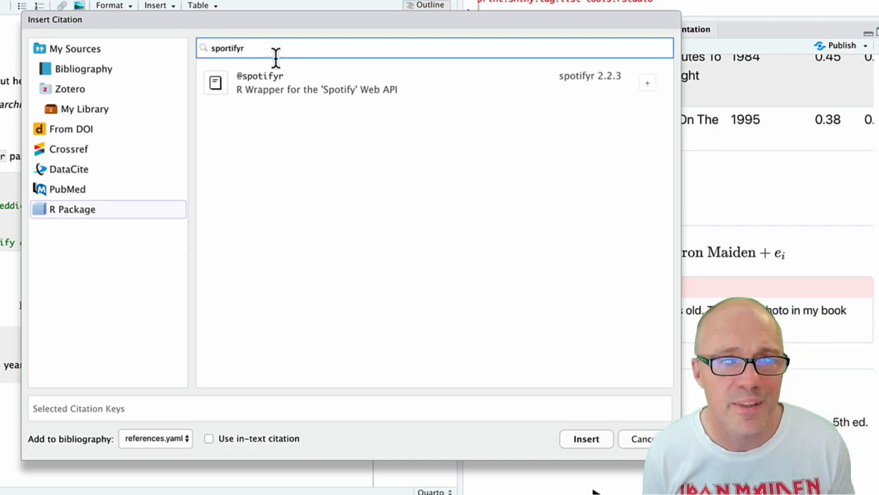
{"action": "left_click", "coordinate": [289, 82]}
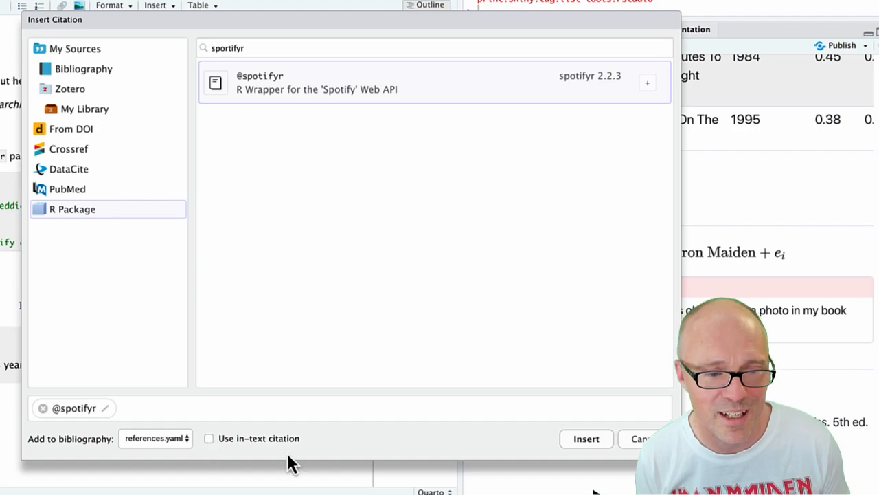
{"action": "left_click", "coordinate": [588, 440]}
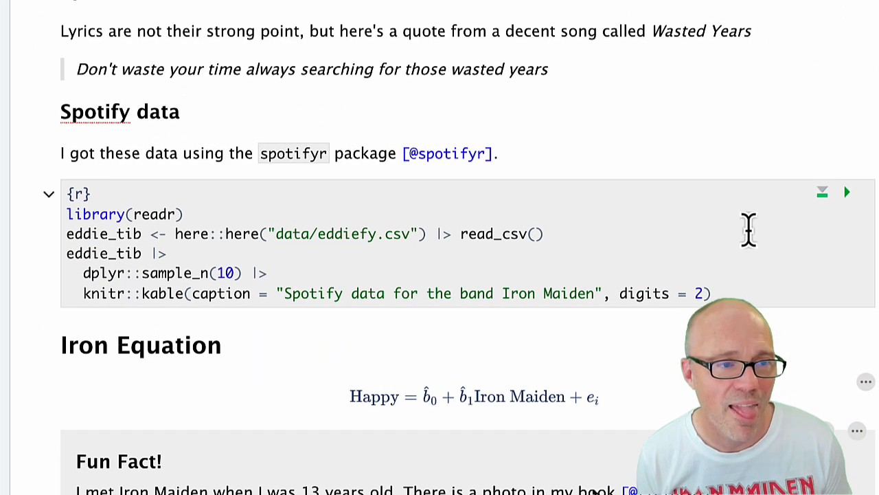
{"action": "left_click_drag", "start_coordinate": [396, 154], "coordinate": [505, 153]}
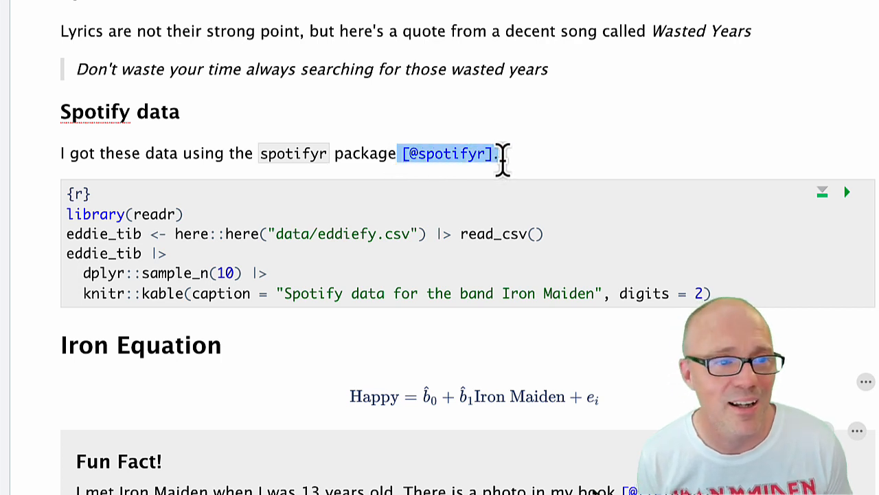
{"action": "left_click", "coordinate": [501, 154]}
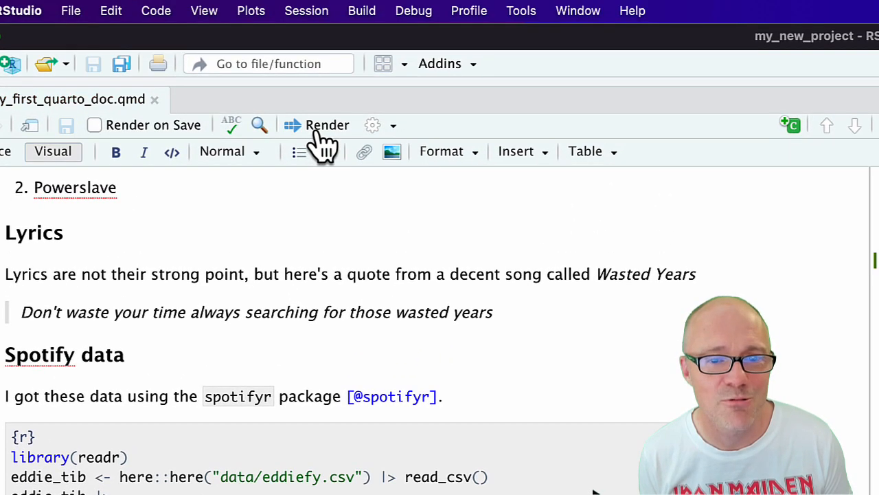
- Render the document again and check the spotifyr citation in the Spotify data section and the reference list
{"action": "left_click", "coordinate": [323, 137]}
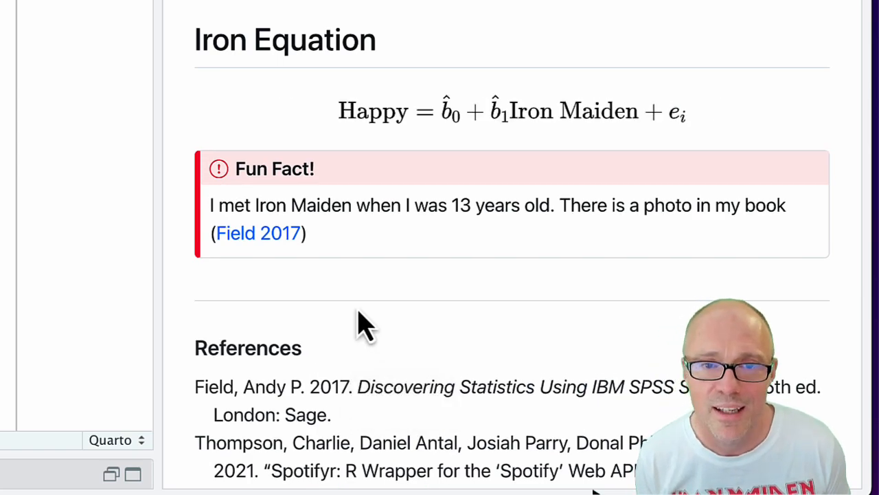
{"action": "scroll", "coordinate": [361, 326], "scroll_direction": "up", "scroll_amount": 15}
{"action": "scroll", "coordinate": [361, 326], "scroll_direction": "up", "scroll_amount": 10}
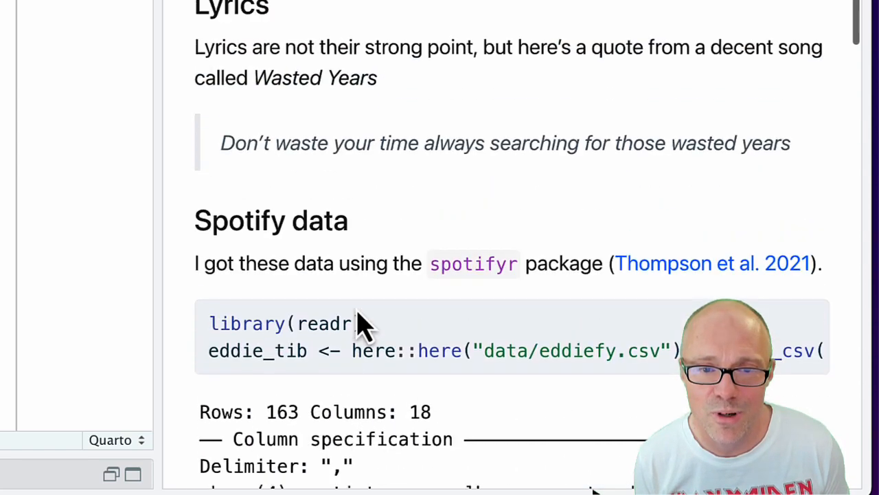
{"action": "scroll", "coordinate": [359, 316], "scroll_direction": "down", "scroll_amount": 4}
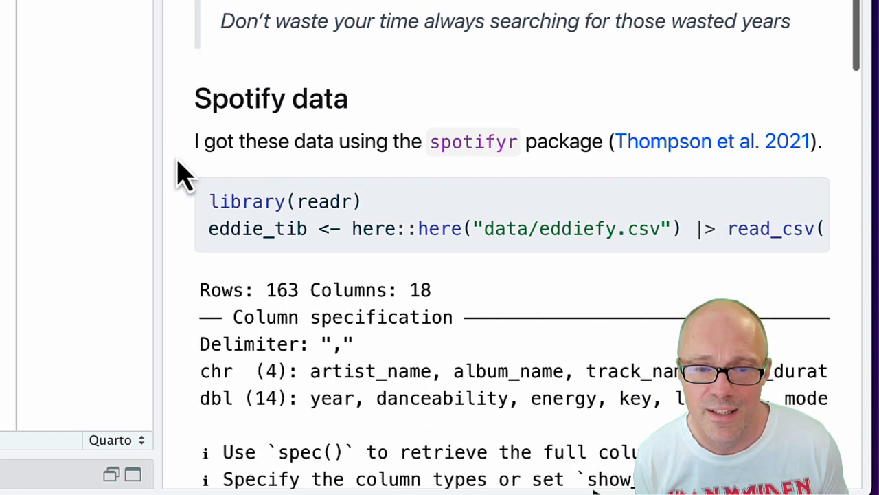
{"action": "left_click_drag", "start_coordinate": [194, 142], "coordinate": [835, 169]}
{"action": "mouse_move", "coordinate": [718, 162]}
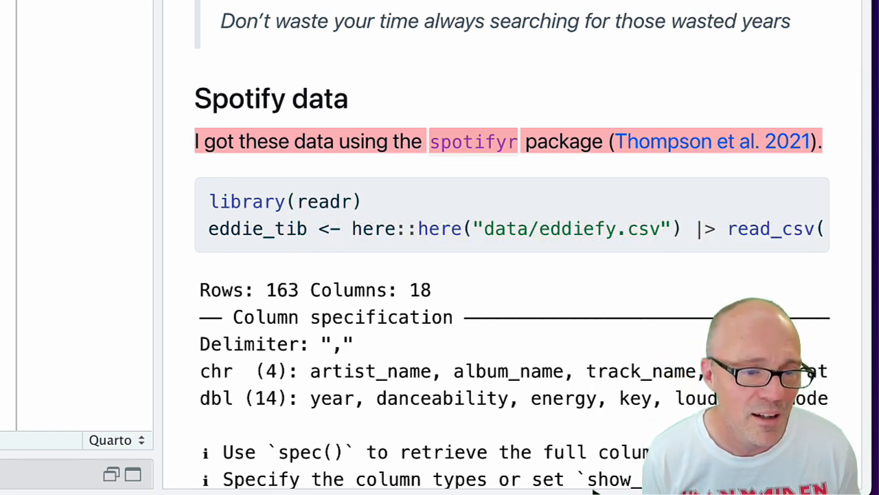
{"action": "left_click", "coordinate": [594, 490]}
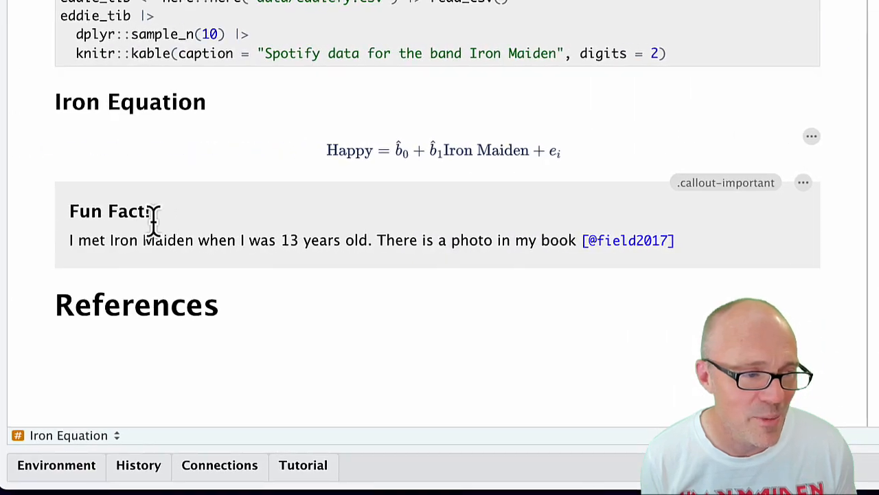
- Continue the Fun Fact! callout text after the field2017 citation with "but there isn't a photo"
{"action": "left_click", "coordinate": [754, 250]}
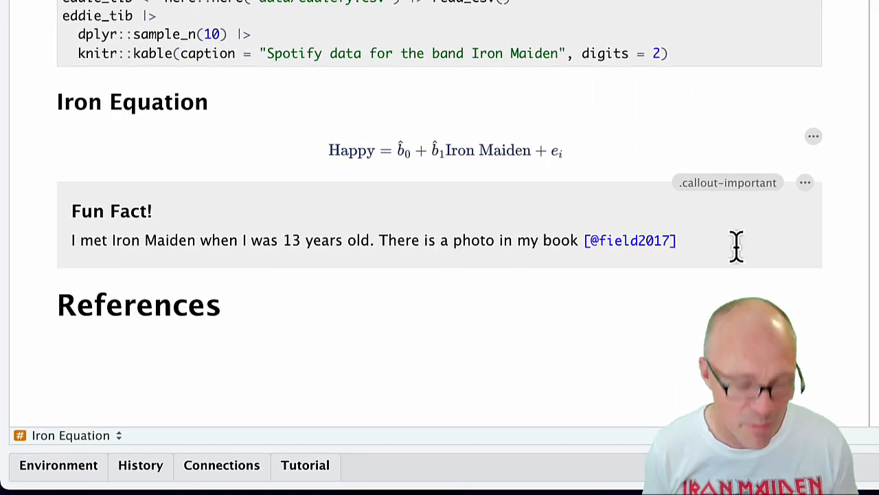
{"action": "type", "text": "but the"}
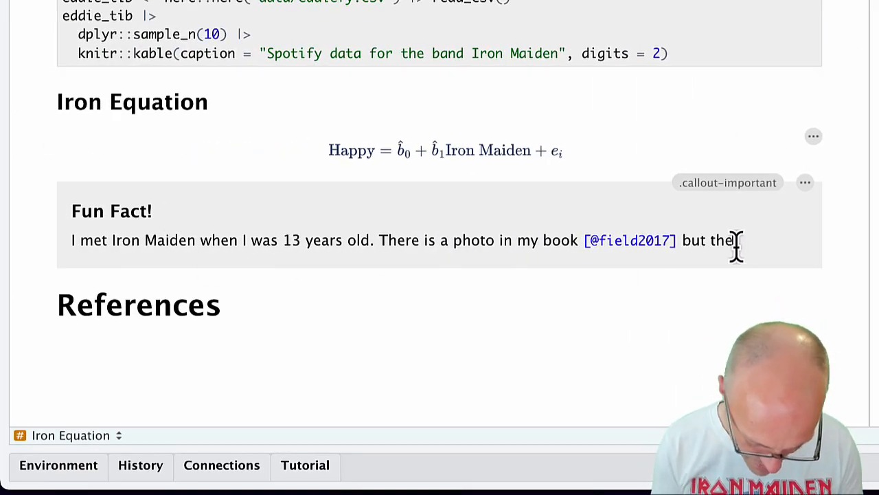
{"action": "type", "text": "re isn't a photo"}
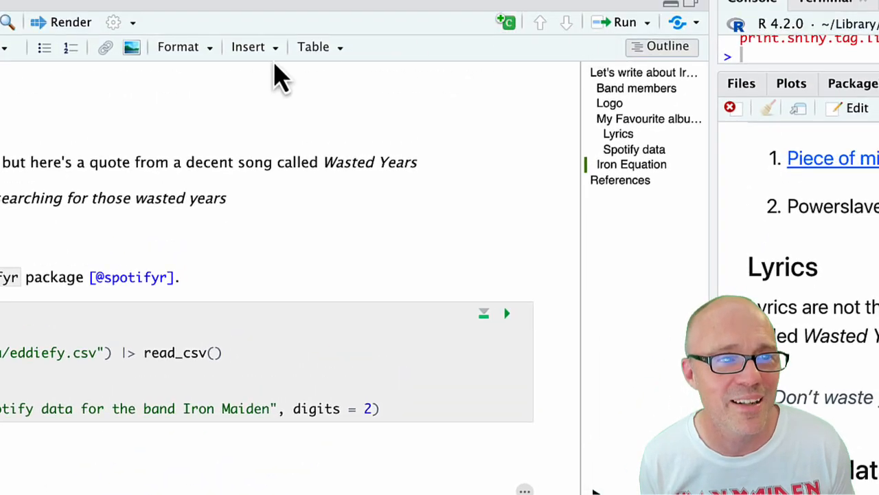
- Start a citation at the end of the Fun Fact! callout text and search PubMed for the first author's surname of the meta-analytic effect size paper
{"action": "left_click", "coordinate": [268, 48]}
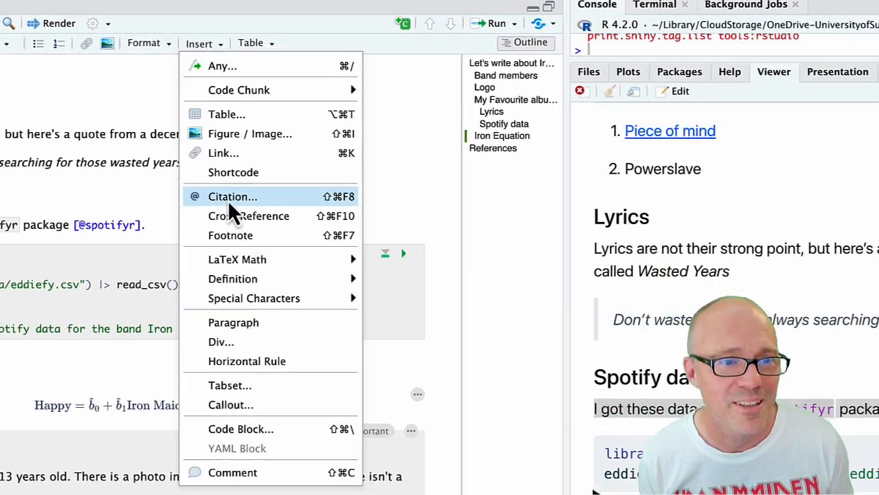
{"action": "left_click", "coordinate": [289, 239]}
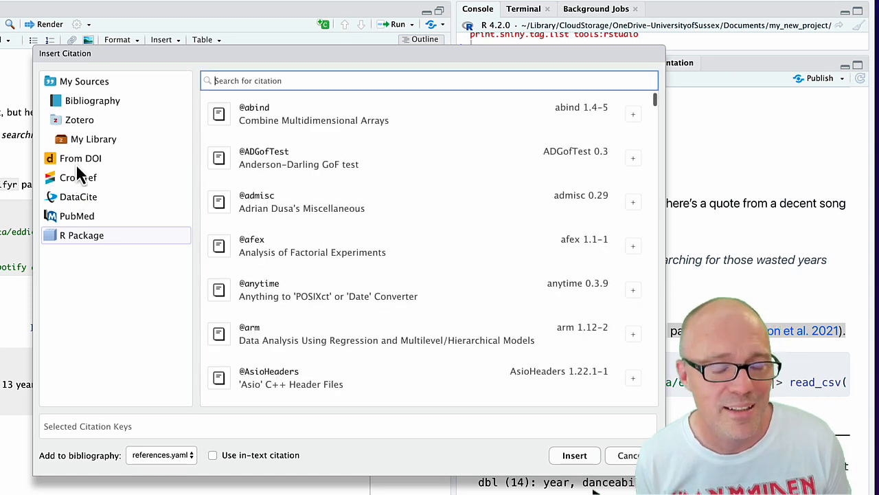
{"action": "left_click", "coordinate": [77, 217]}
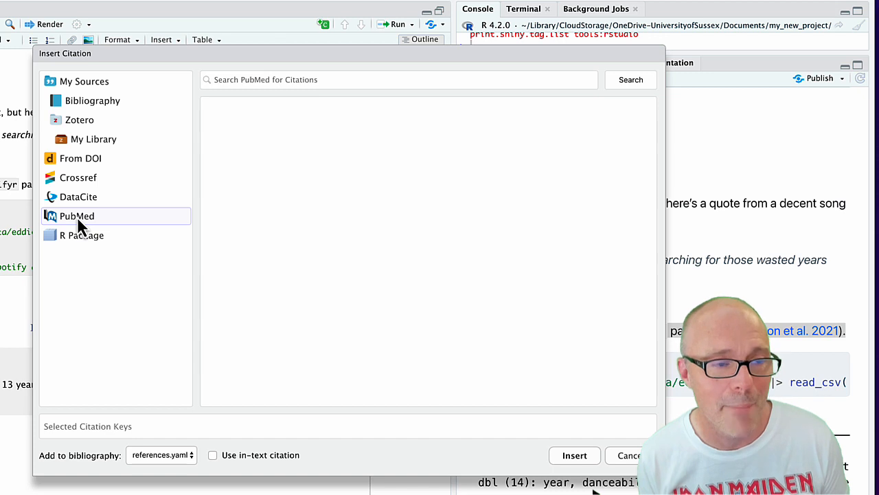
{"action": "left_click", "coordinate": [86, 162]}
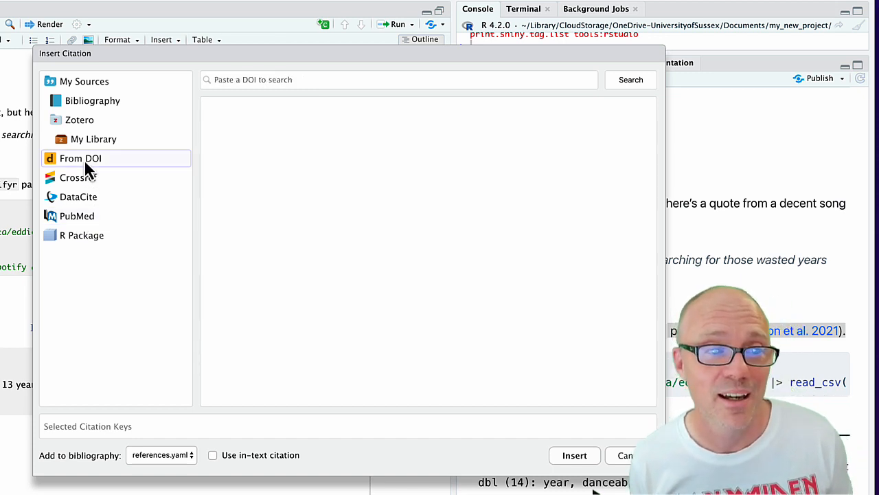
{"action": "left_click", "coordinate": [74, 226]}
{"action": "left_click", "coordinate": [237, 80]}
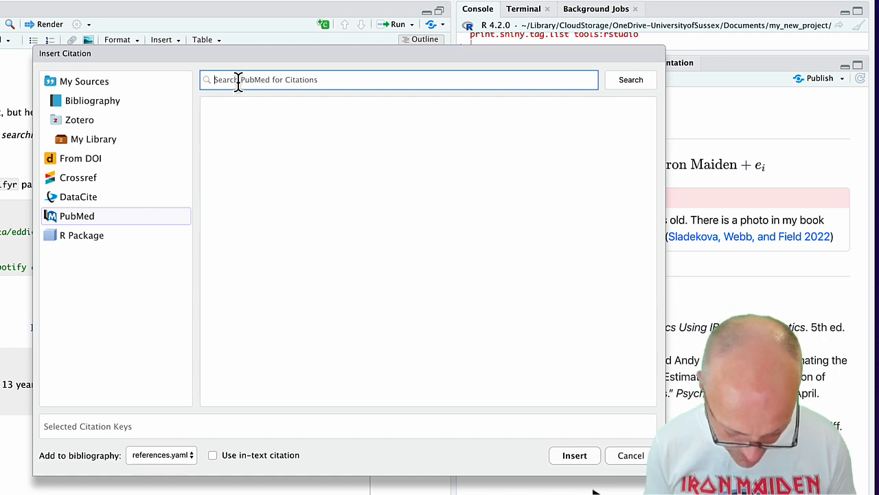
{"action": "type", "text": "sladekova"}
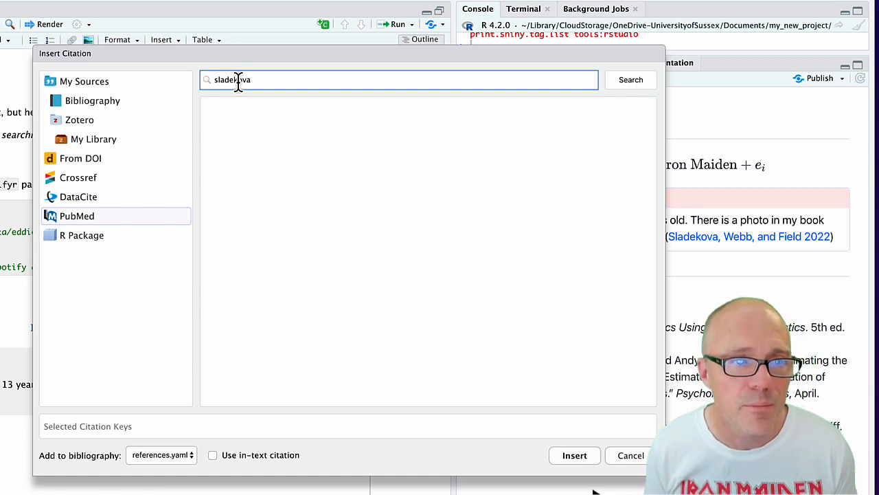
{"action": "left_click", "coordinate": [629, 83]}
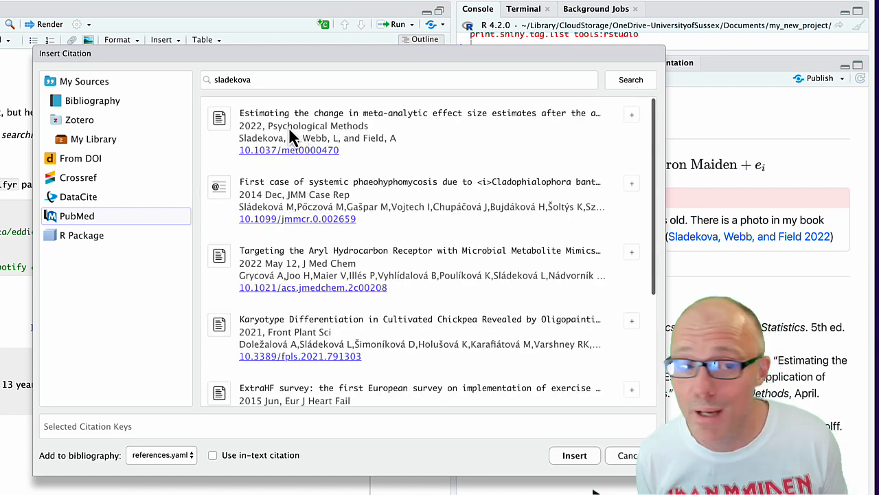
- Insert the 2022 Psychological Methods article with DOI 10.1037/met0000470 as an in-text citation at the end of the callout text
{"action": "left_click", "coordinate": [288, 127]}
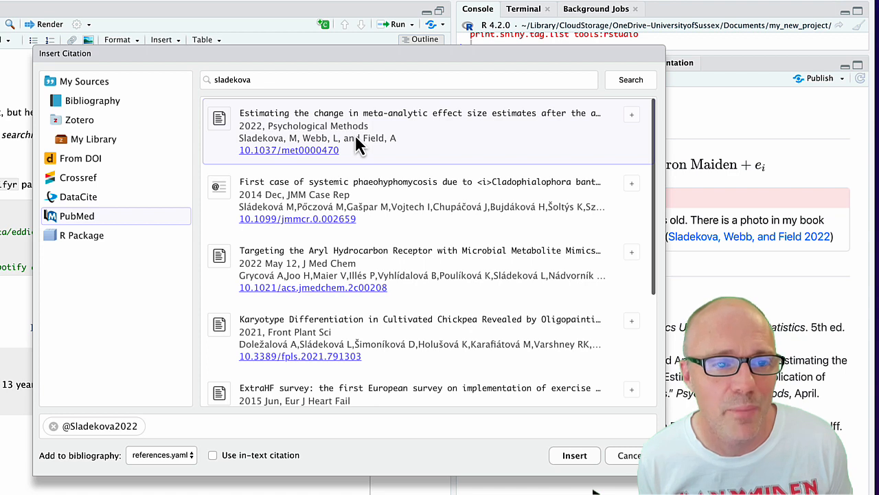
{"action": "left_click", "coordinate": [212, 455]}
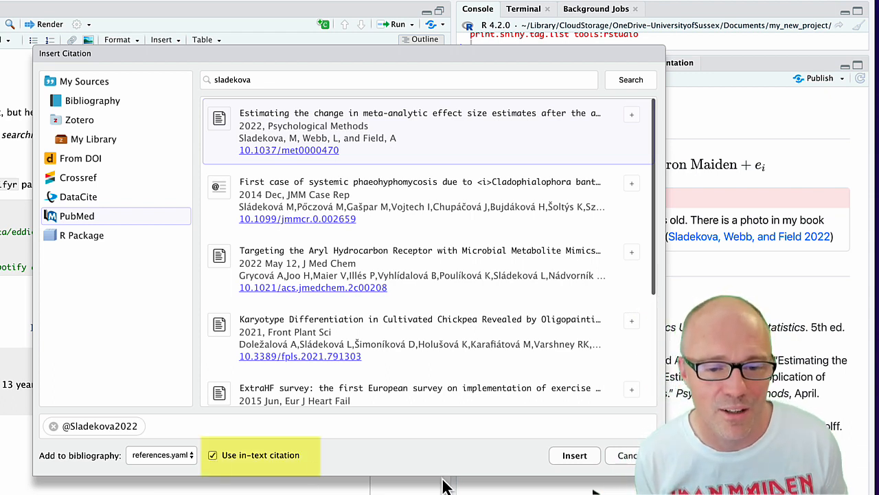
{"action": "left_click", "coordinate": [574, 455]}
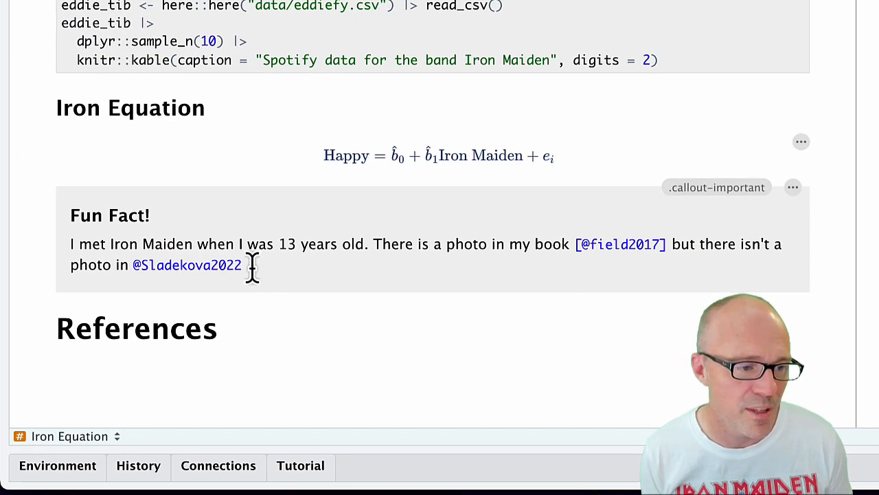
{"action": "left_click_drag", "start_coordinate": [250, 264], "coordinate": [135, 265]}
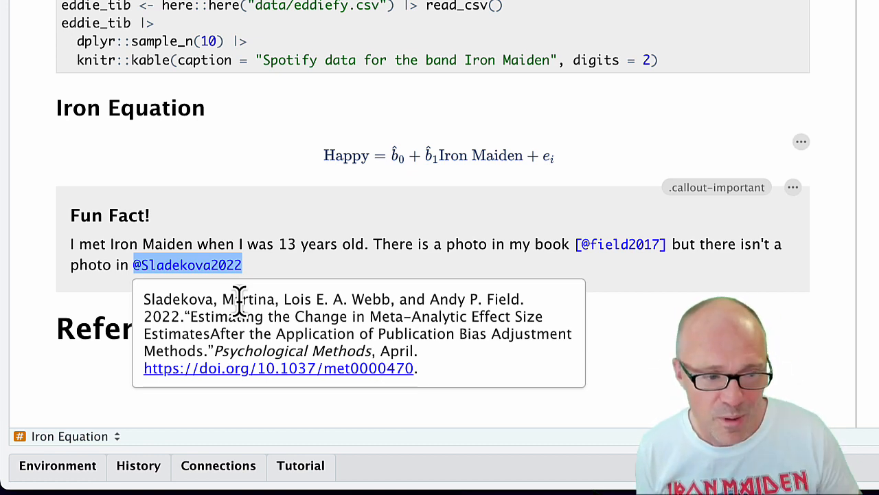
{"action": "left_click", "coordinate": [352, 264]}
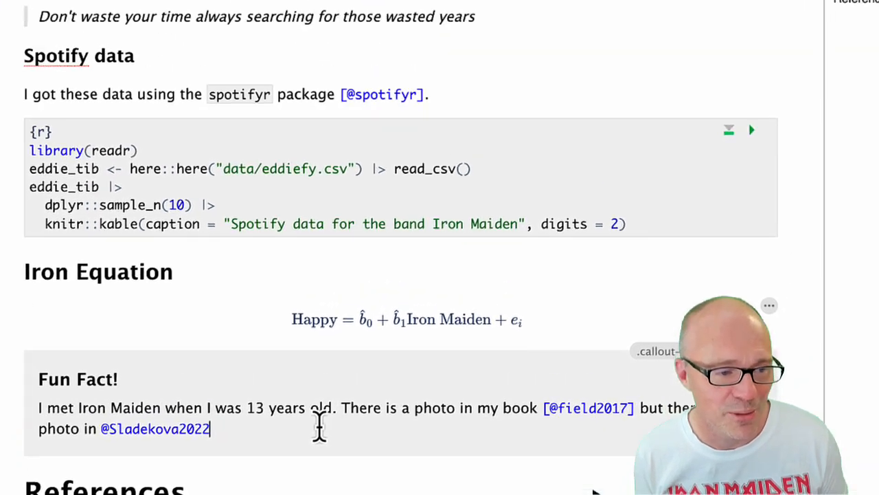
- Render the document again and compare the in-text and parenthetical citations in the Fun Fact! callout of the output
{"action": "left_click", "coordinate": [261, 116]}
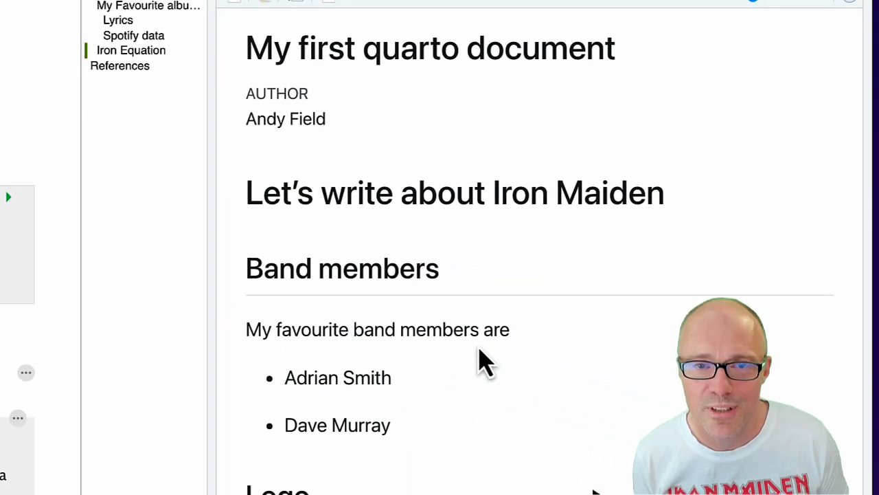
{"action": "scroll", "coordinate": [479, 406], "scroll_direction": "down", "scroll_amount": 20}
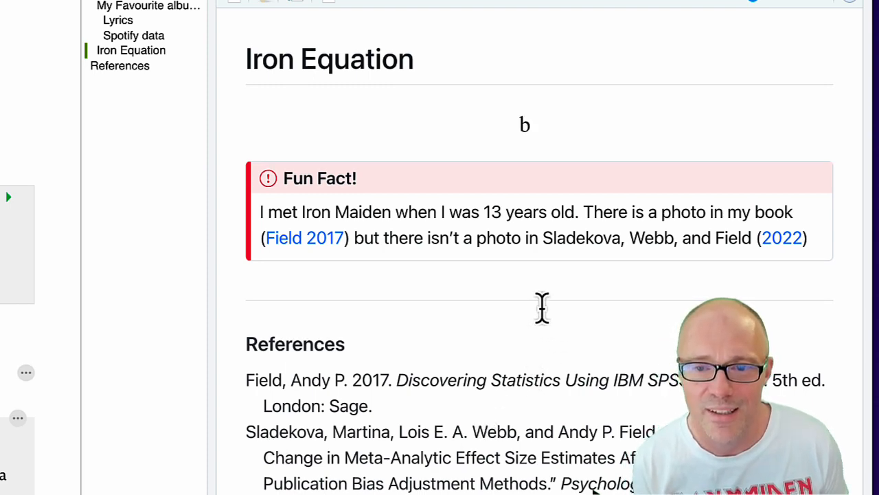
{"action": "scroll", "coordinate": [550, 82], "scroll_direction": "up", "scroll_amount": 3}
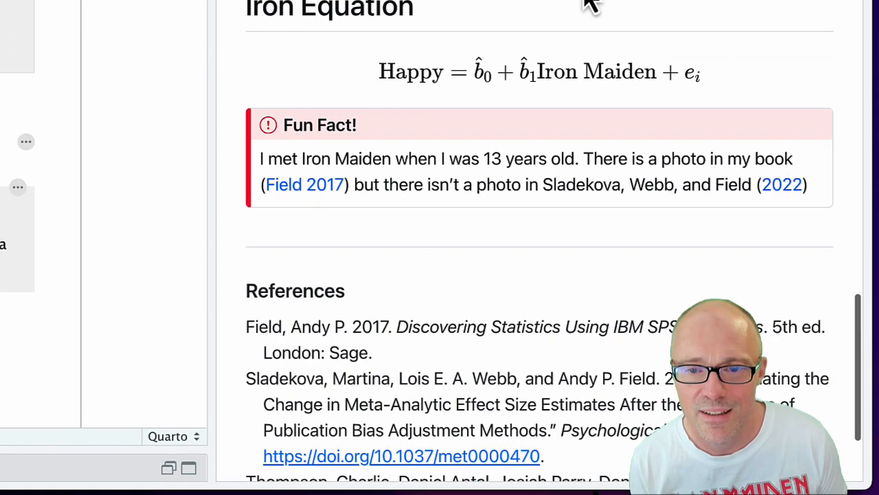
{"action": "left_click_drag", "start_coordinate": [584, 159], "coordinate": [819, 205]}
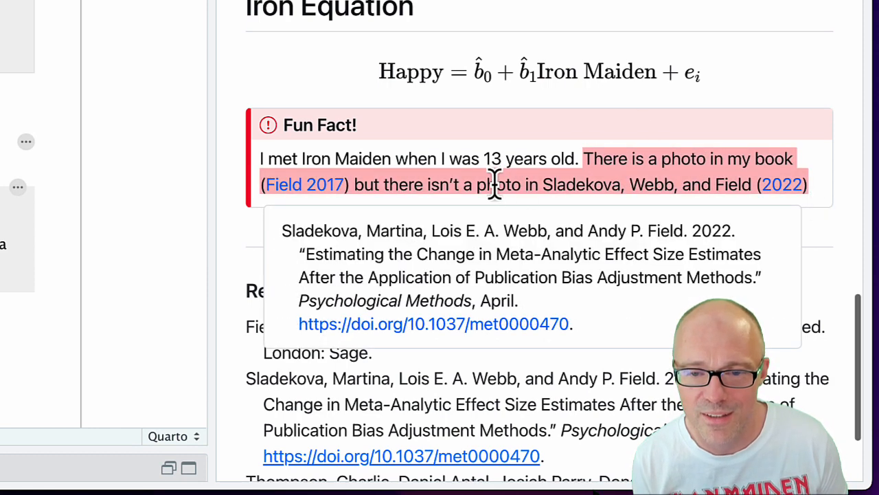
{"action": "left_click_drag", "start_coordinate": [542, 187], "coordinate": [819, 206]}
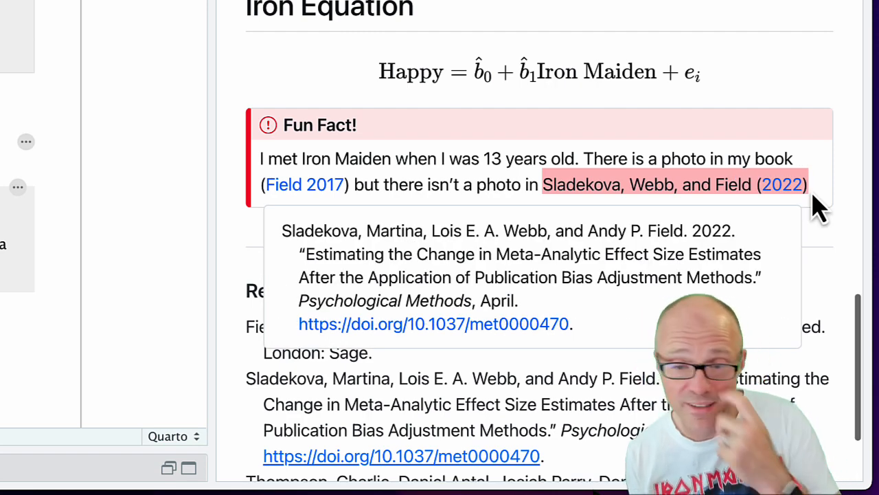
{"action": "left_click", "coordinate": [724, 8]}
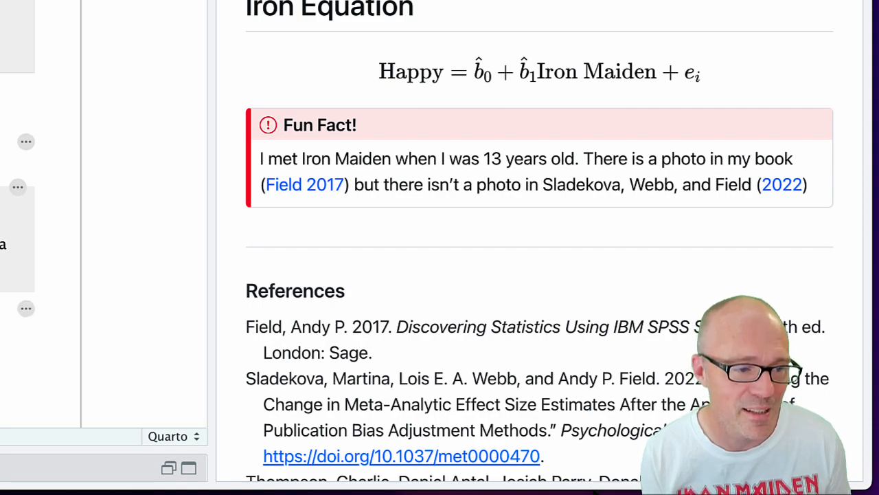
{"action": "scroll", "coordinate": [40, 262], "scroll_direction": "down", "scroll_amount": 3}
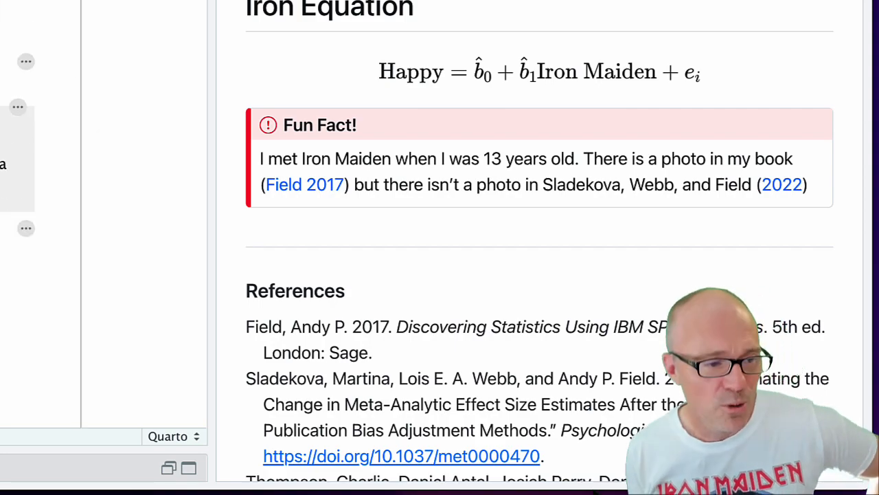